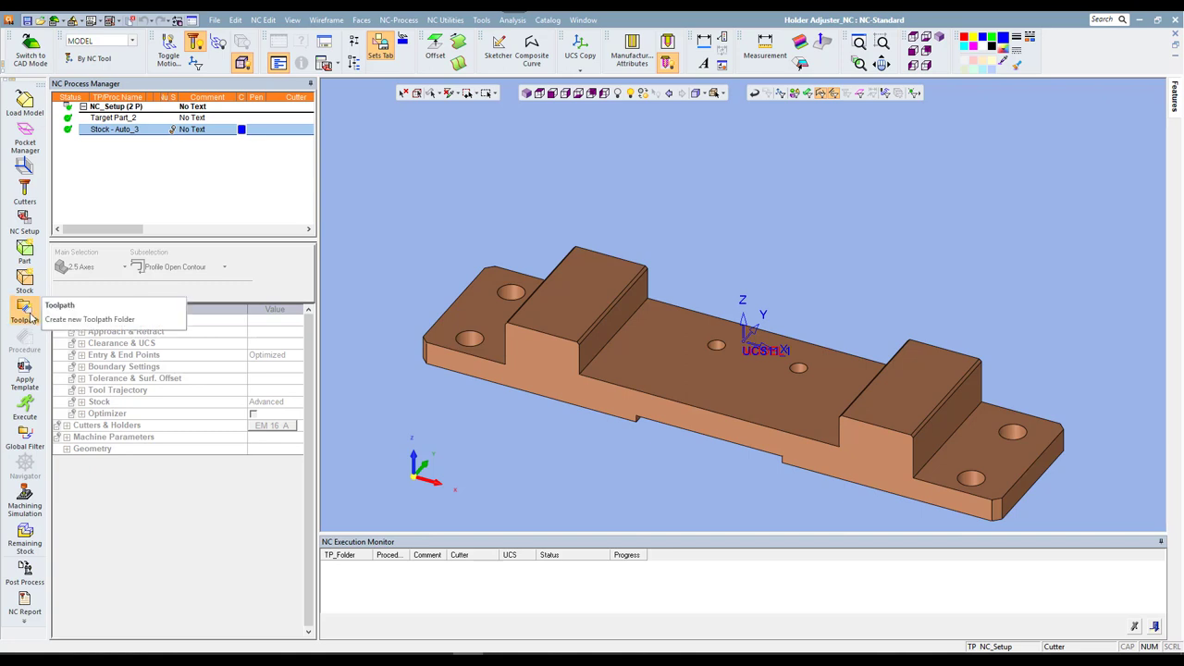
# Start a new toolpath named TP_MODEL, keeping type 3 Axis on the MODEL UCS
pyautogui.click(26, 310)
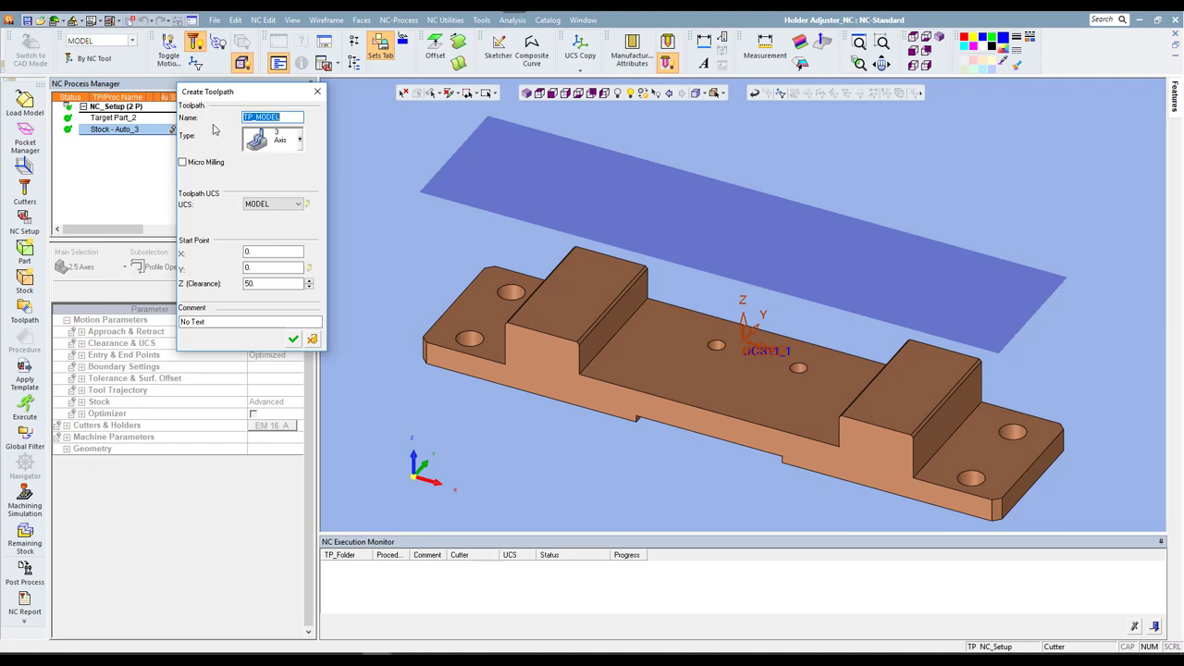
pyautogui.click(299, 144)
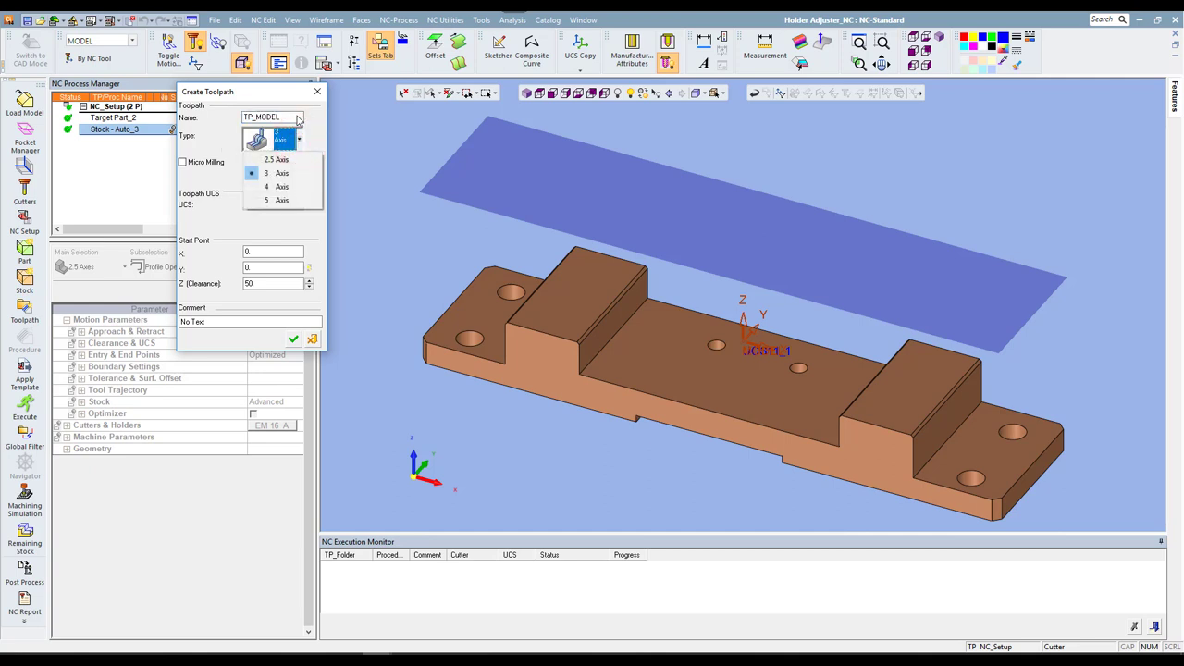
pyautogui.click(298, 119)
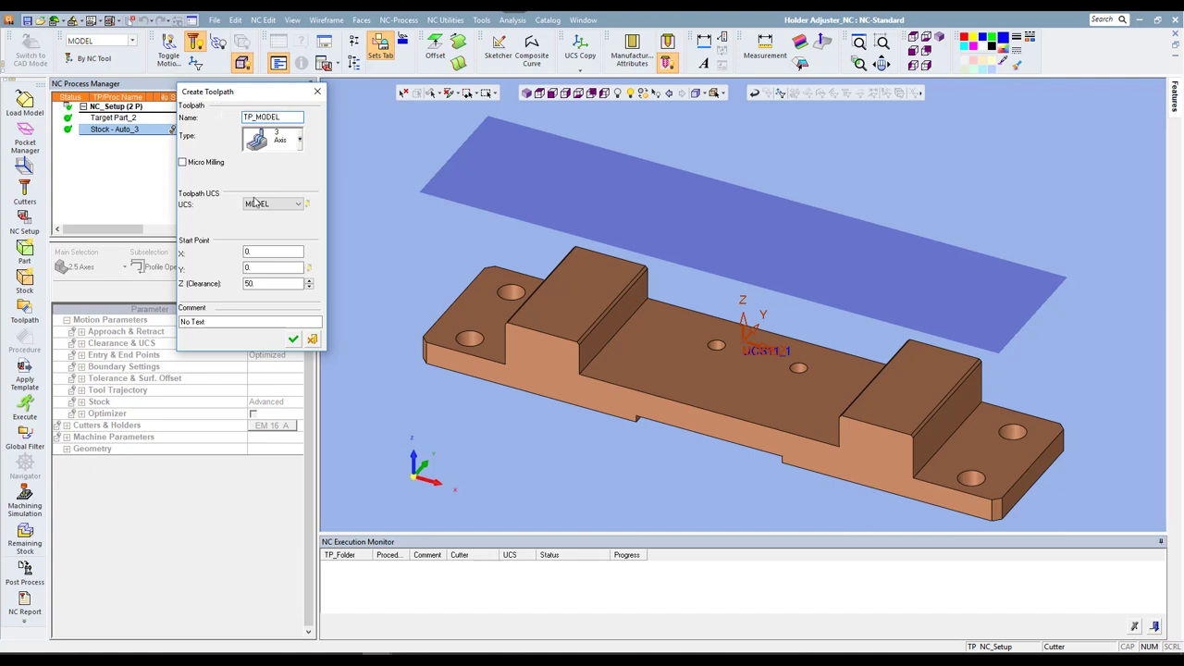
pyautogui.click(274, 207)
pyautogui.click(255, 216)
pyautogui.click(296, 204)
pyautogui.click(293, 224)
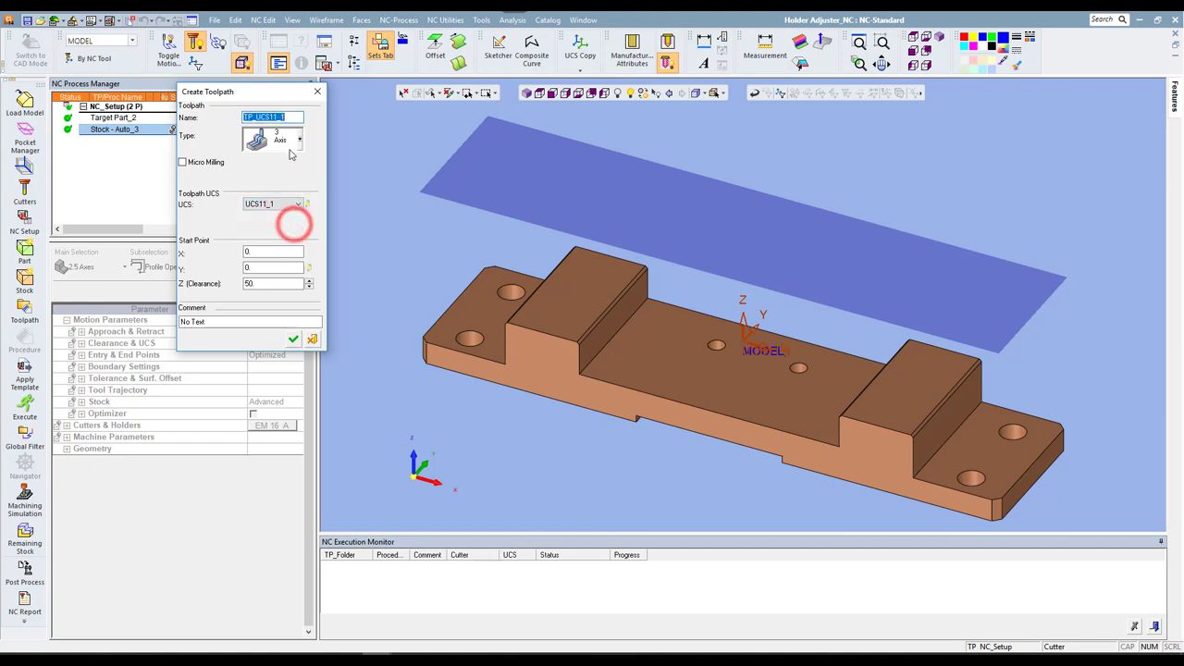
pyautogui.click(293, 118)
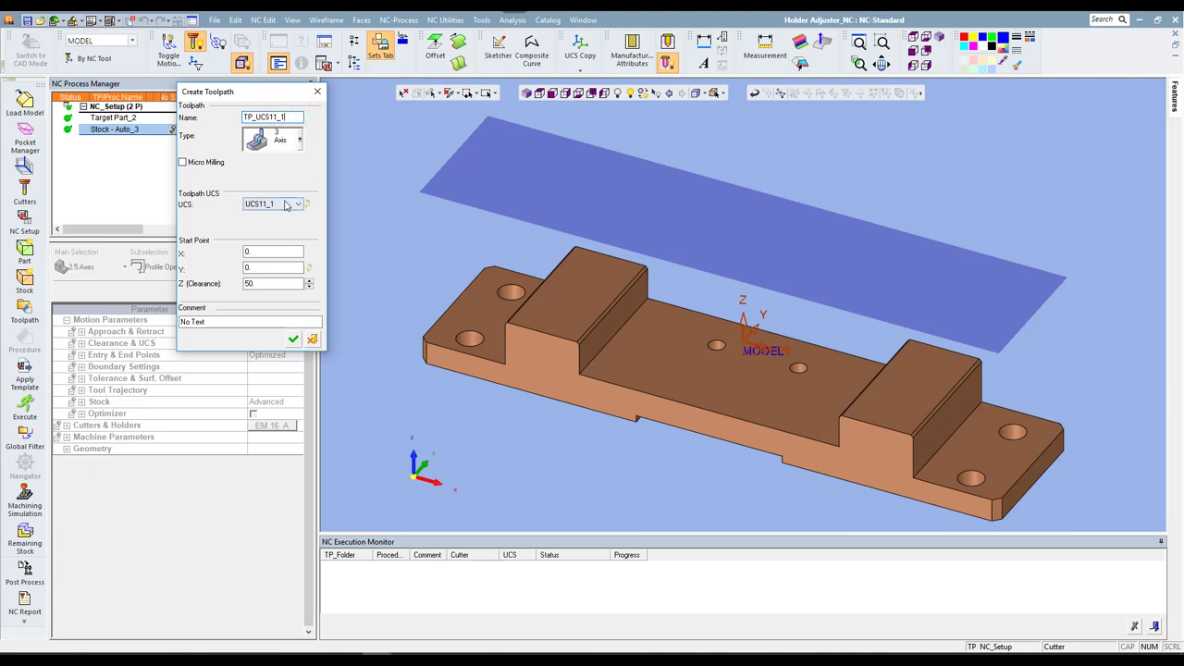
pyautogui.click(289, 202)
pyautogui.click(285, 213)
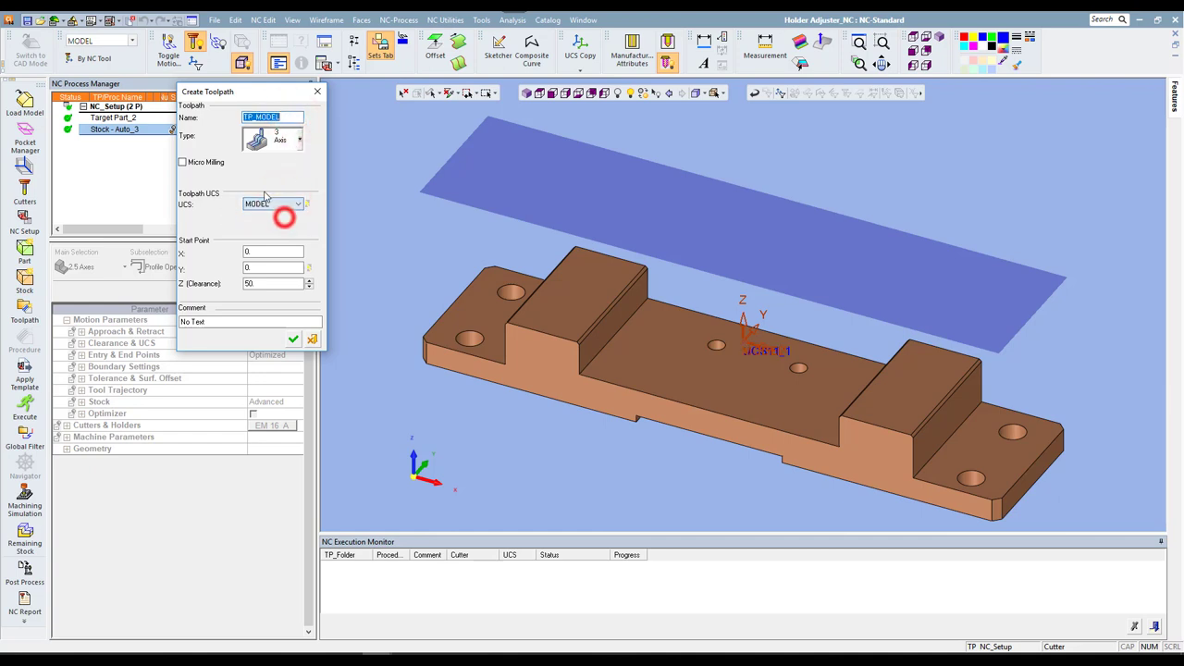
pyautogui.click(301, 141)
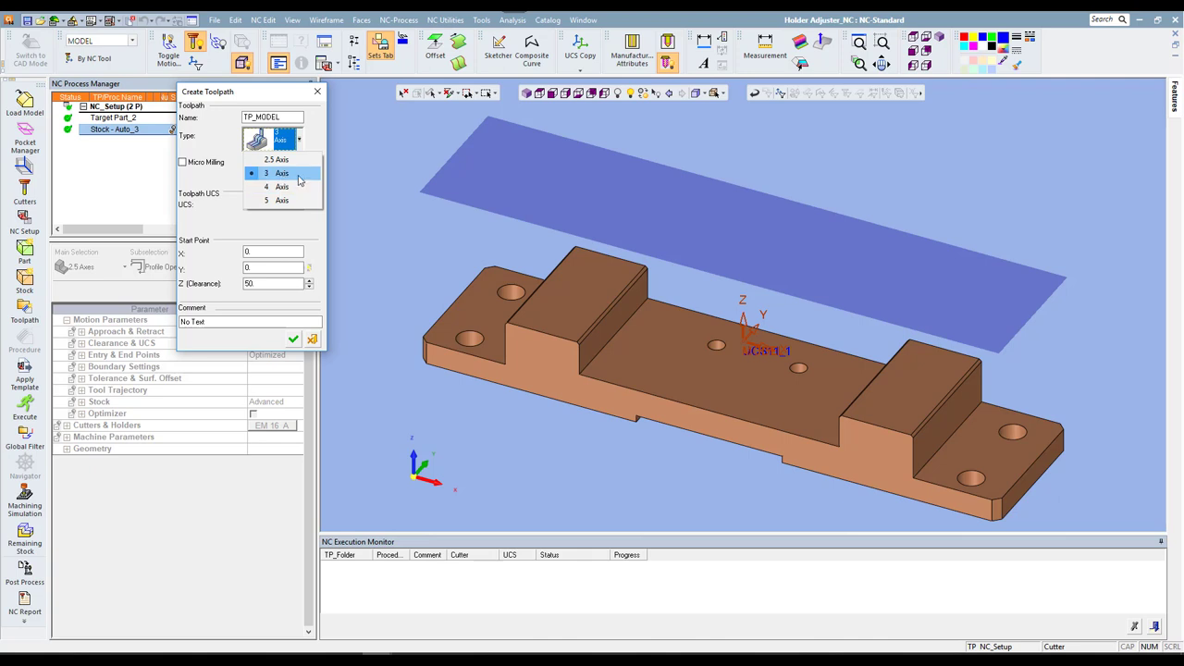
pyautogui.click(199, 176)
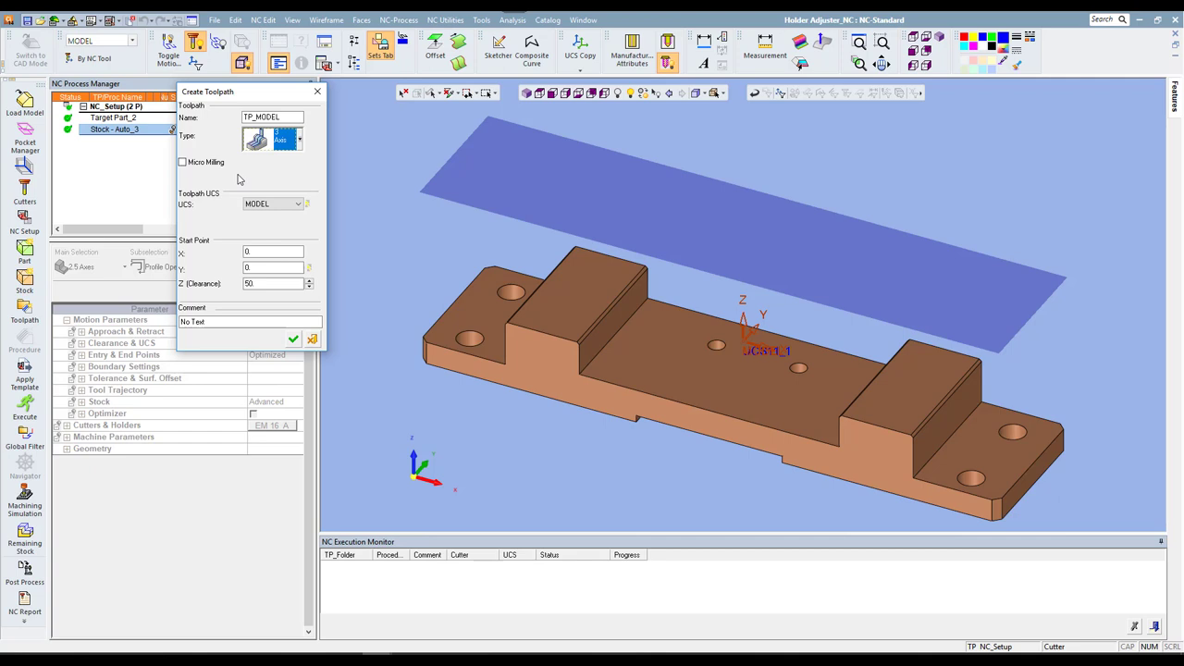
# Review the start point X 0, Y 0 and the Z clearance of 50
pyautogui.click(249, 252)
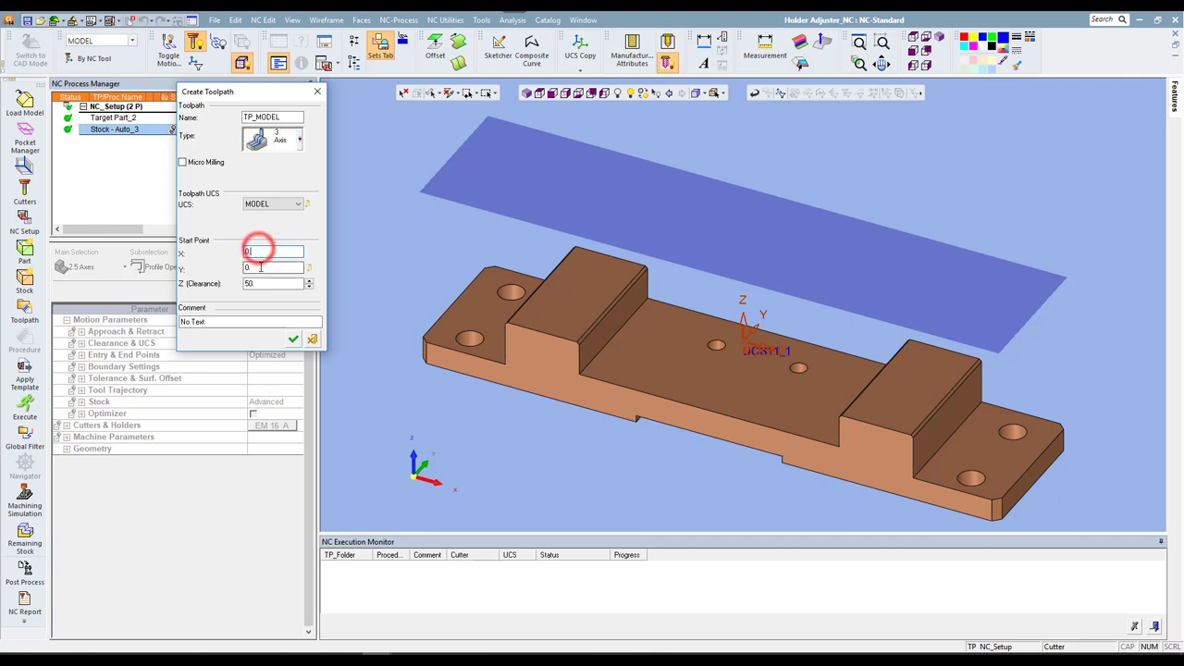
pyautogui.click(259, 268)
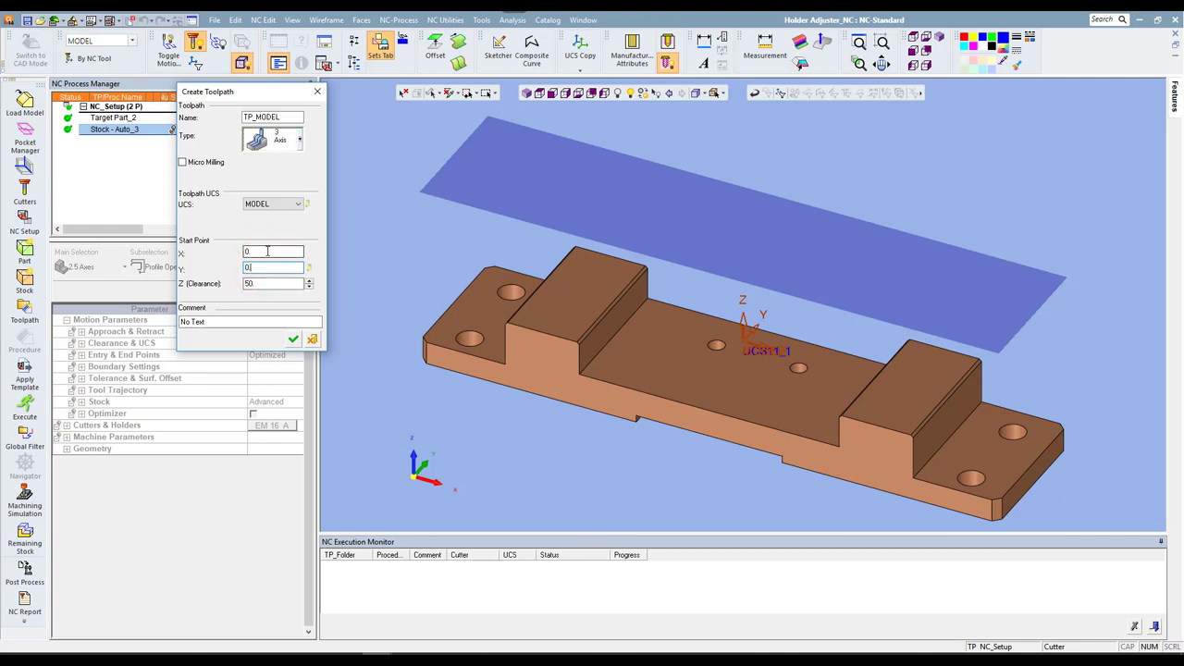
pyautogui.click(267, 251)
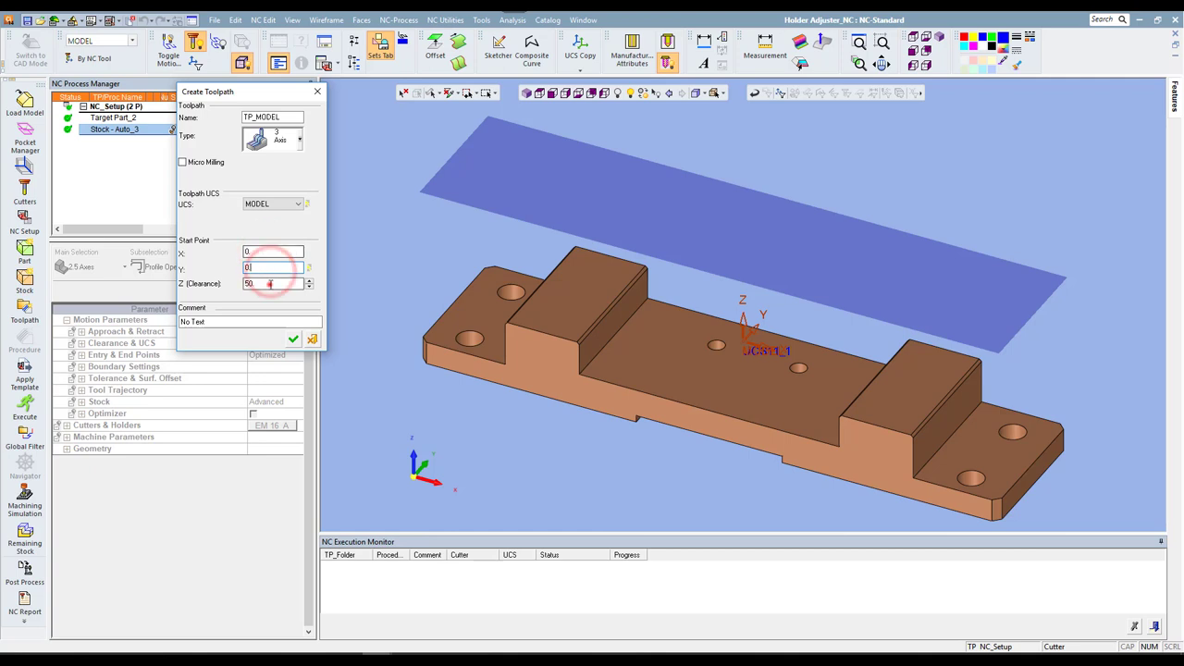
pyautogui.click(270, 284)
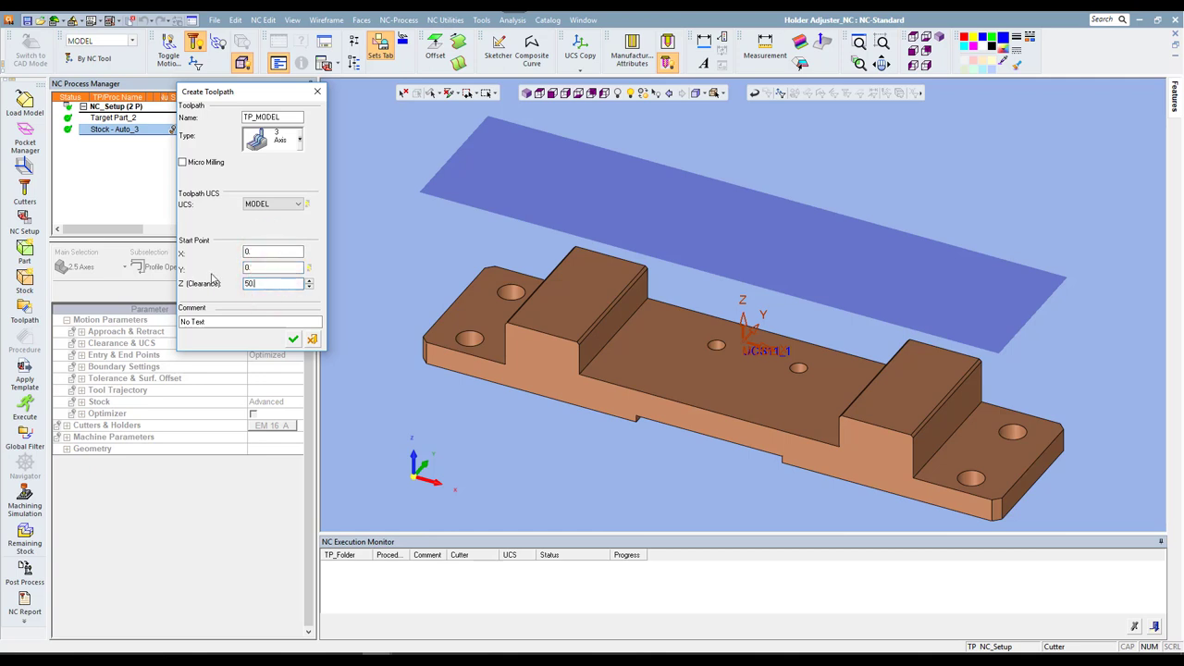
# Check the part in front and isometric views, then create the TP_MODEL toolpath
pyautogui.click(552, 94)
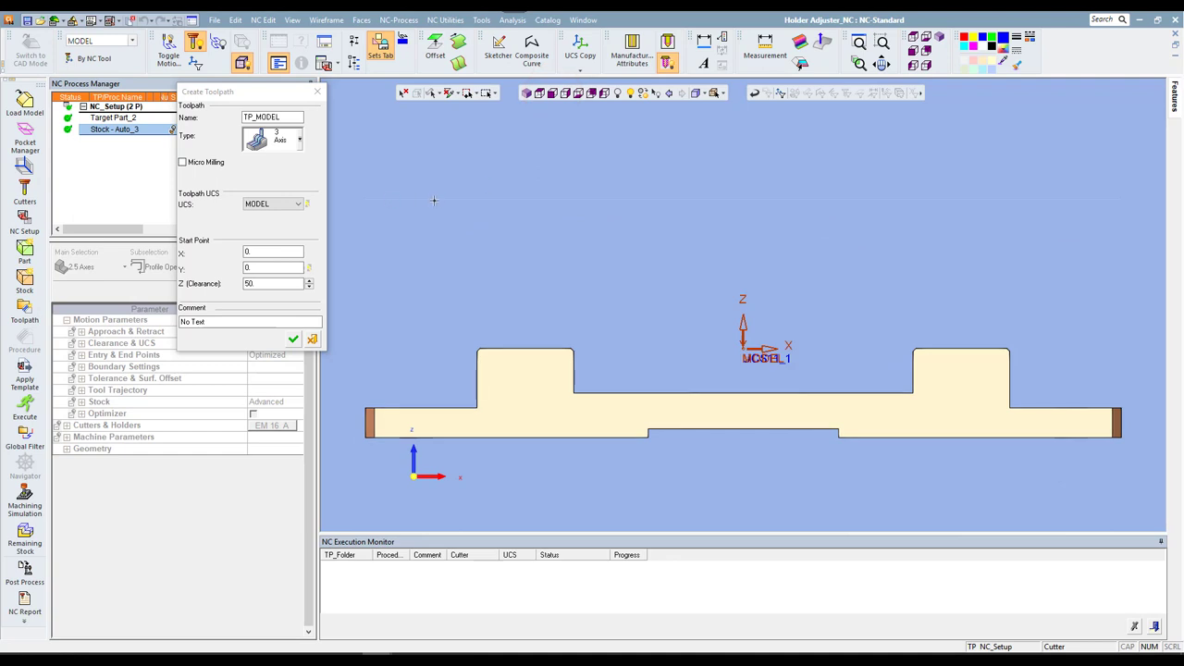
pyautogui.click(526, 94)
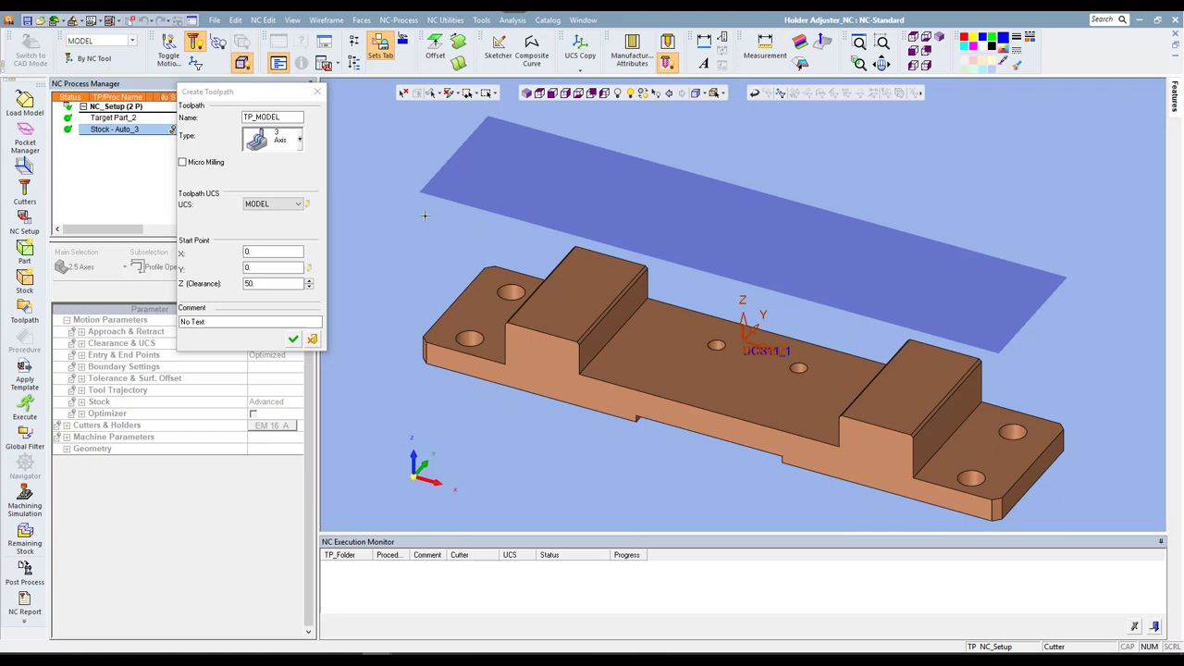
pyautogui.click(231, 321)
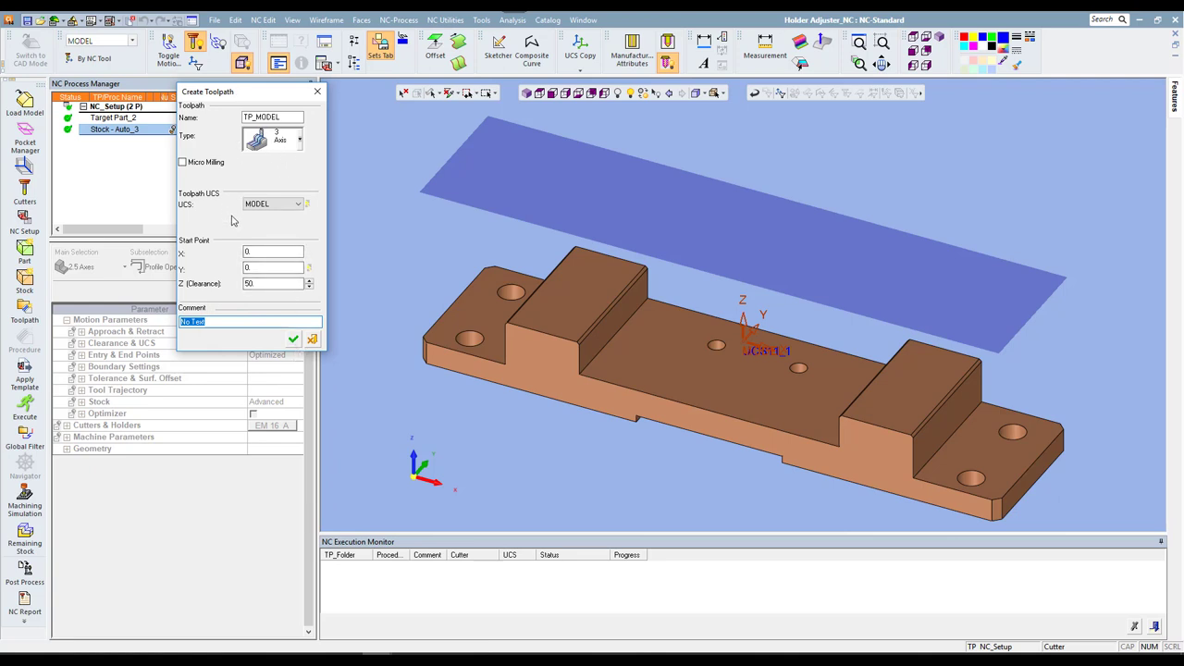
pyautogui.click(292, 341)
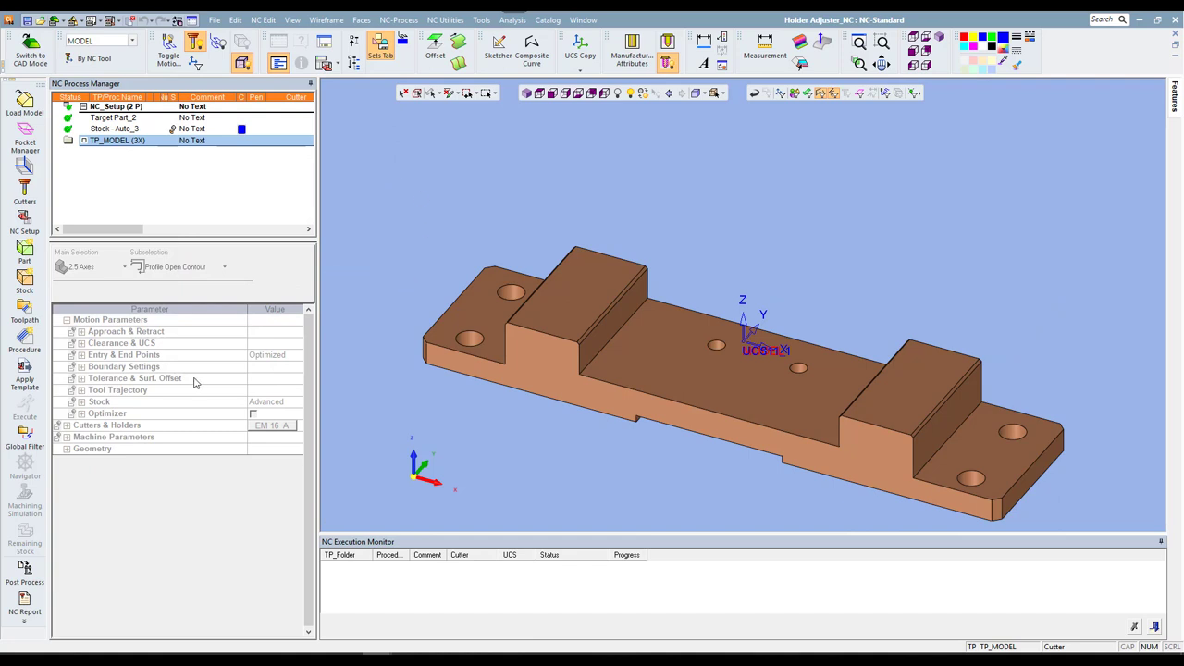
# Add a new procedure under TP_MODEL (3X) and bring up the Main Selection types
pyautogui.click(22, 341)
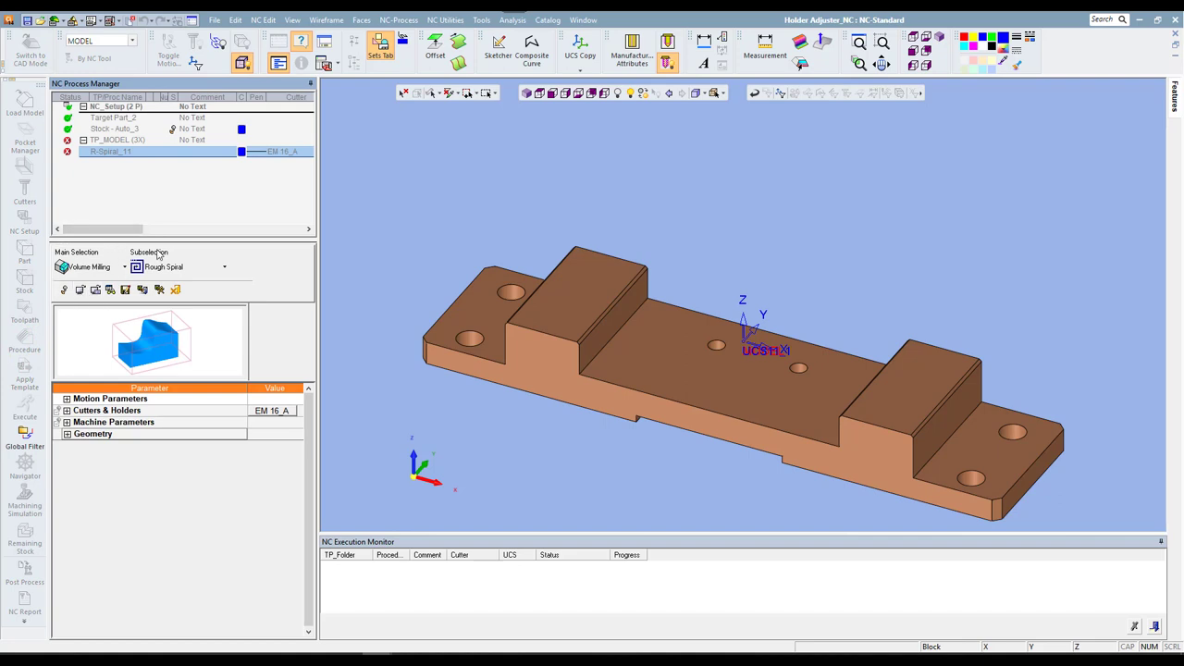
pyautogui.click(125, 267)
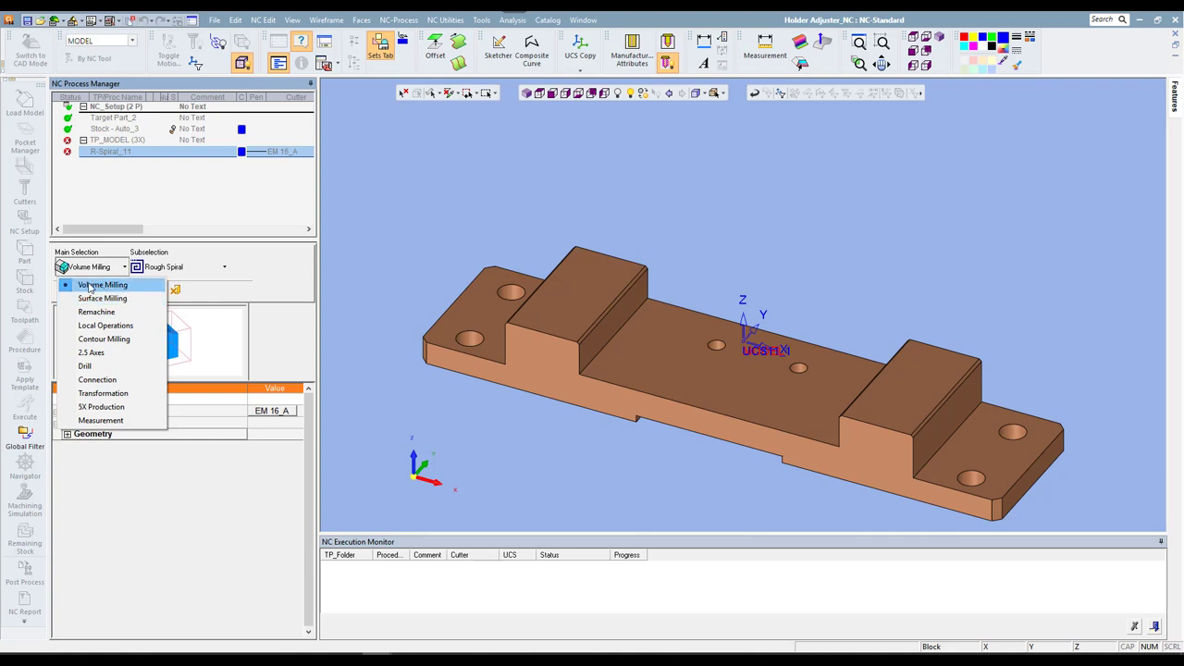
# Try Volume Milling Rough Spiral, then switch to Surface Milling Finish Mill All
pyautogui.click(252, 257)
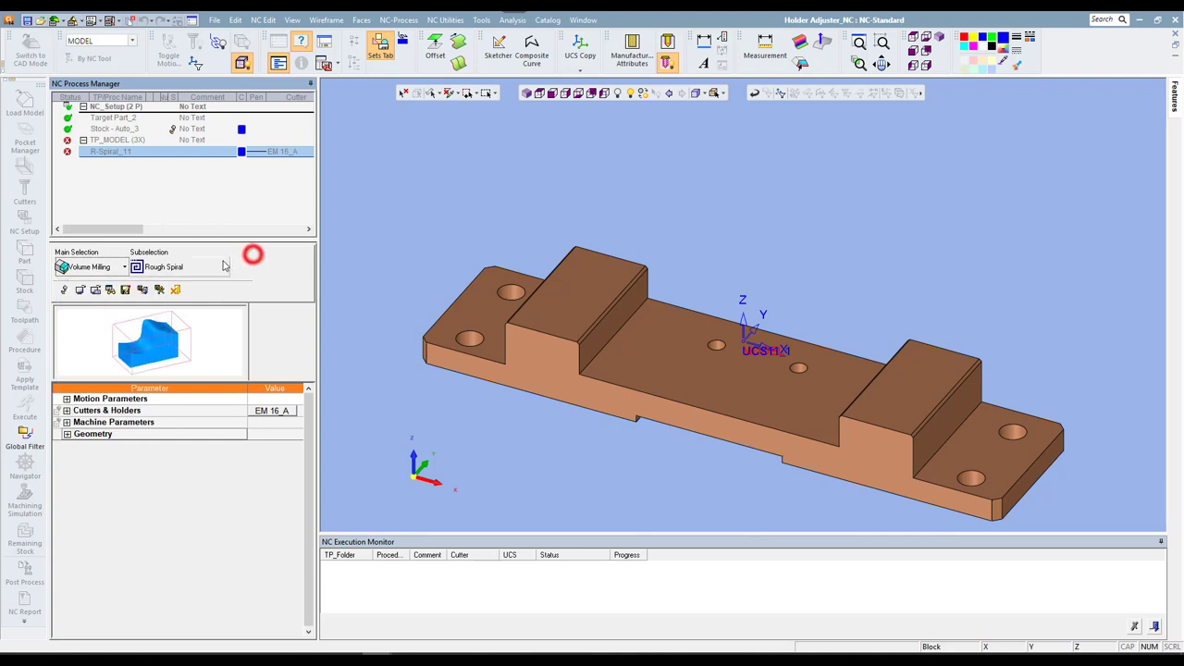
pyautogui.click(224, 268)
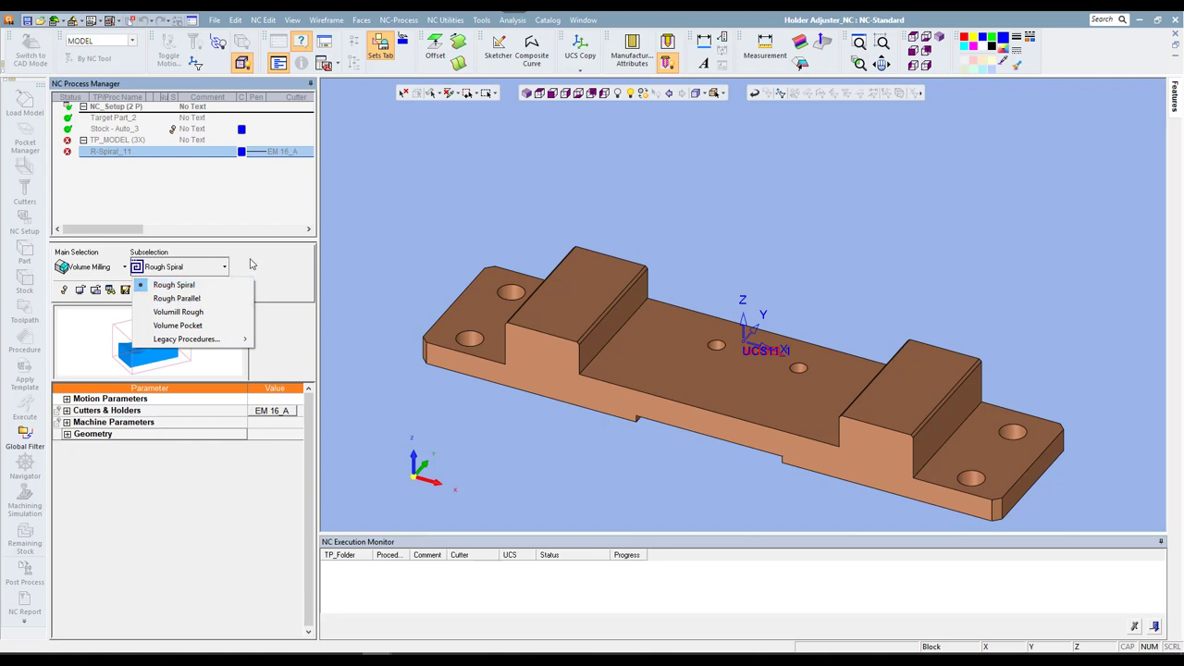
pyautogui.click(250, 259)
pyautogui.click(122, 266)
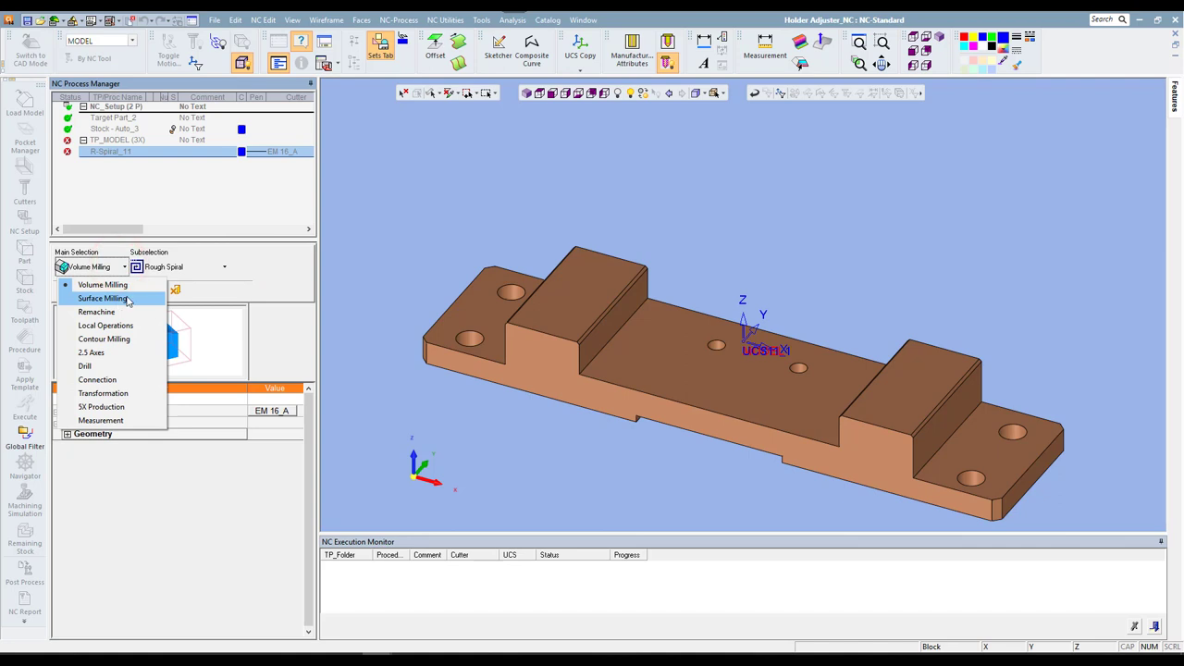
pyautogui.click(101, 298)
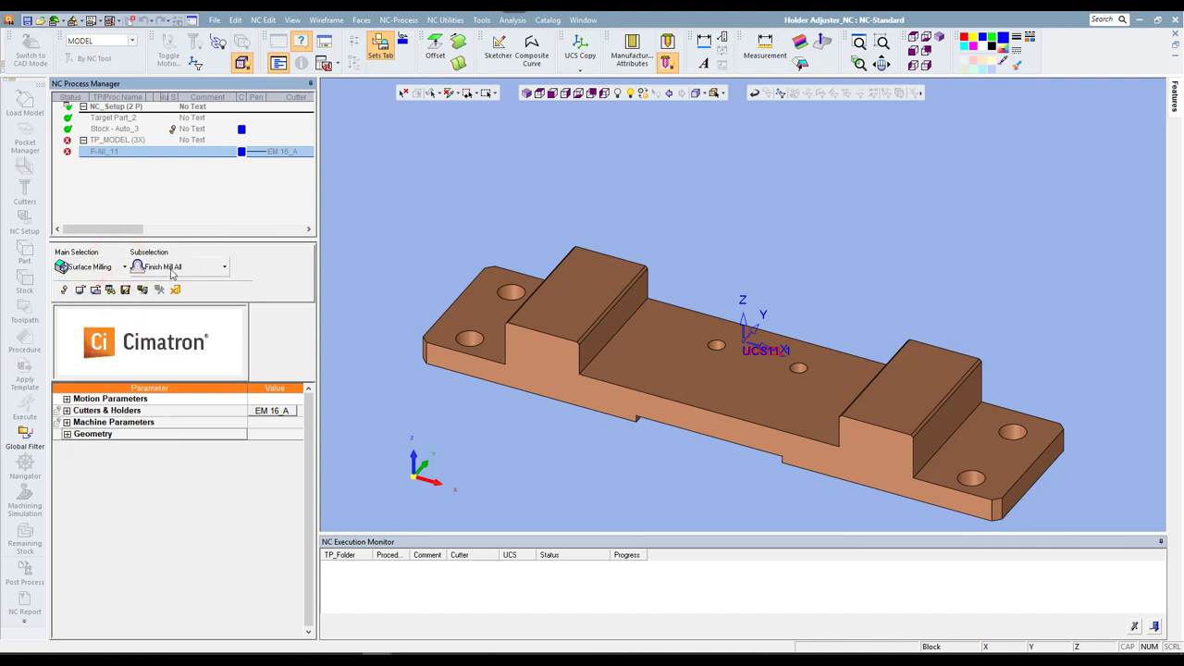
pyautogui.click(205, 268)
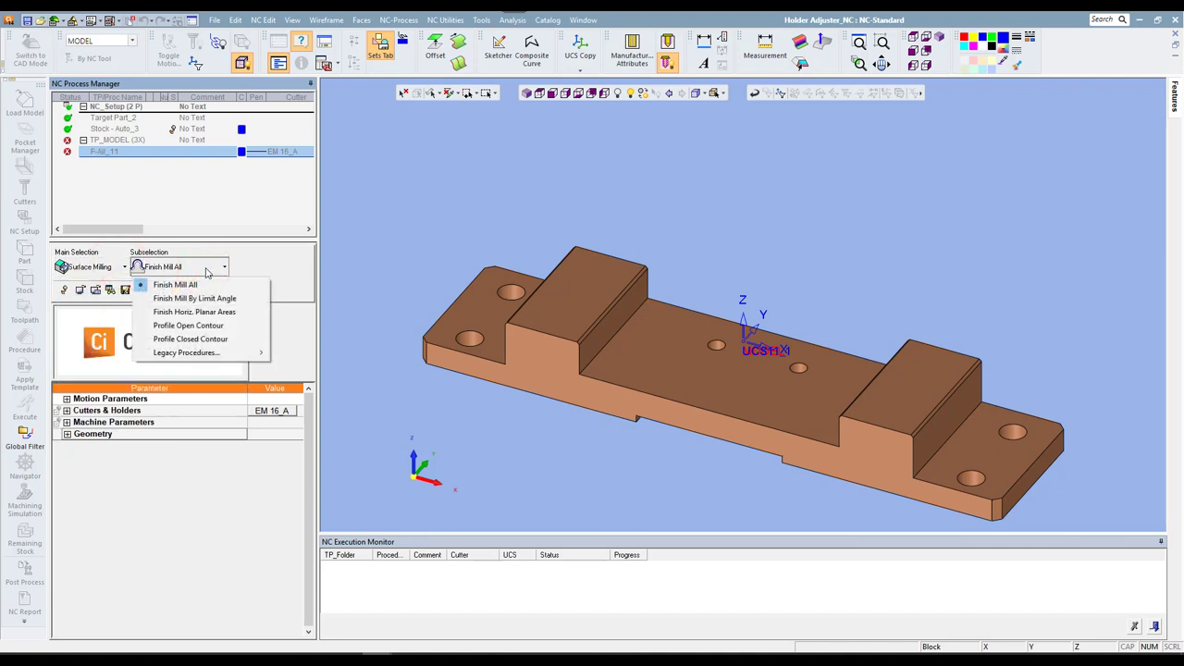
pyautogui.click(259, 261)
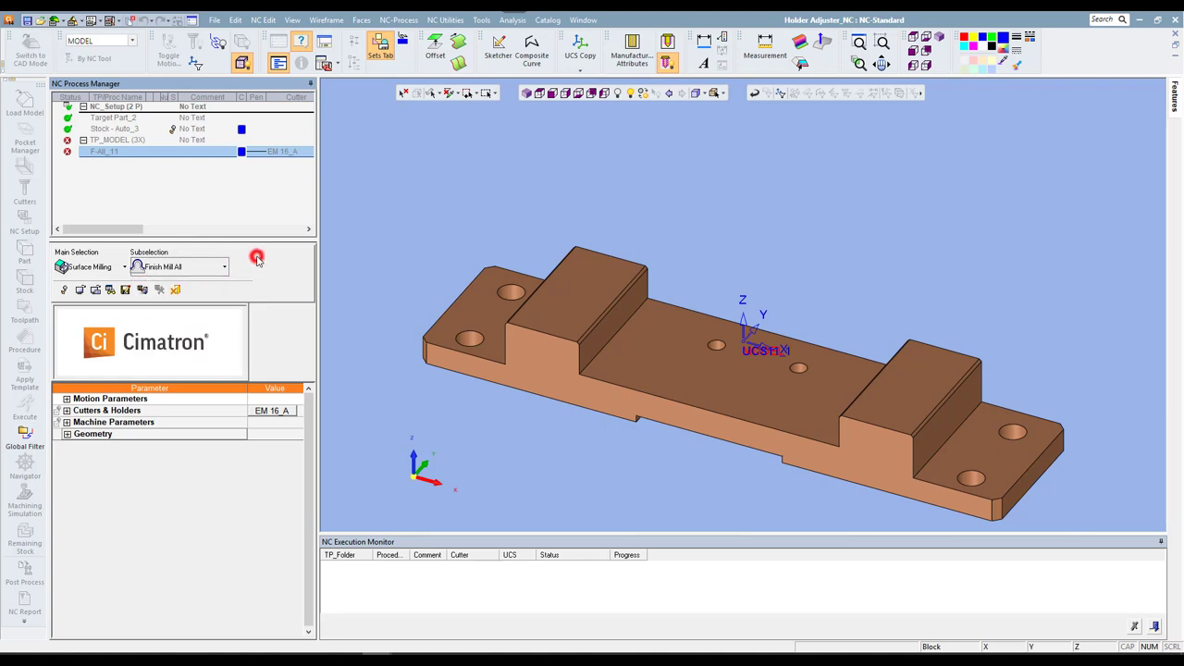
# Change the procedure to Remachine with the Cleanup variant, RM-Cleanup_11
pyautogui.click(105, 267)
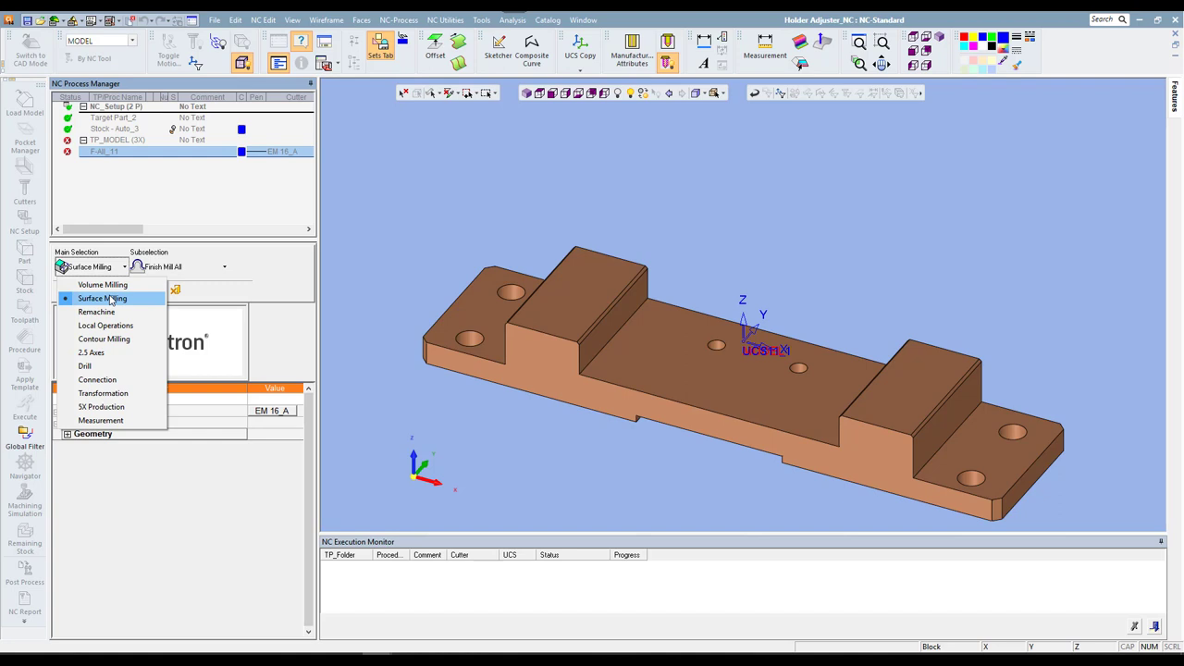
pyautogui.click(114, 312)
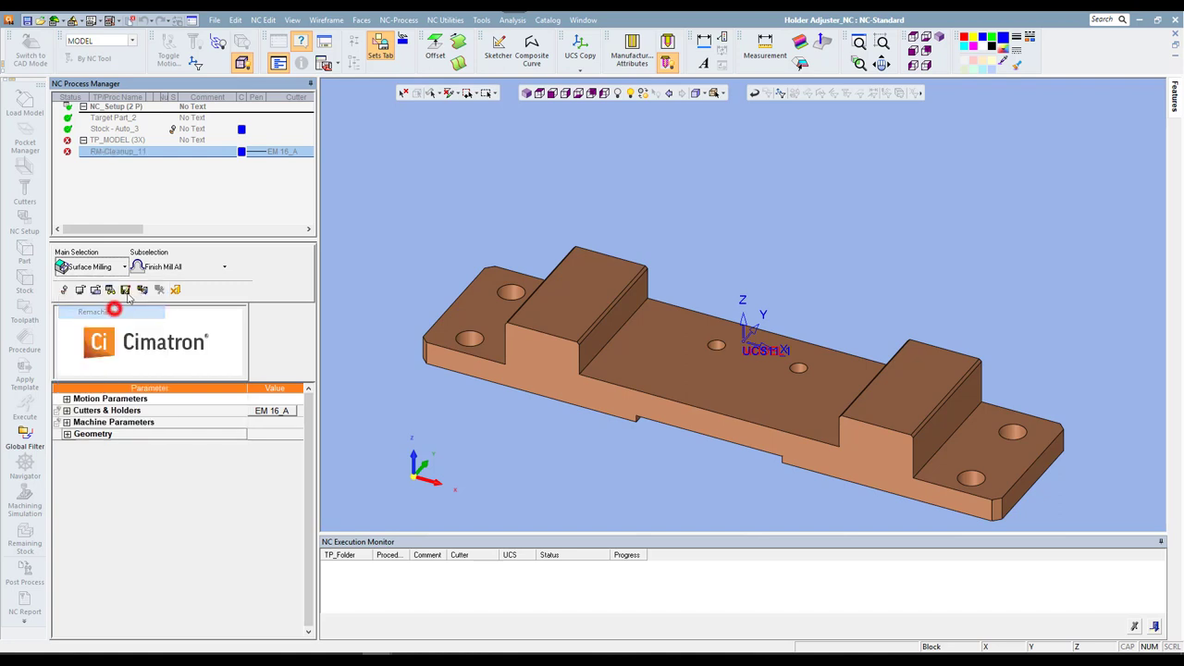
pyautogui.click(204, 267)
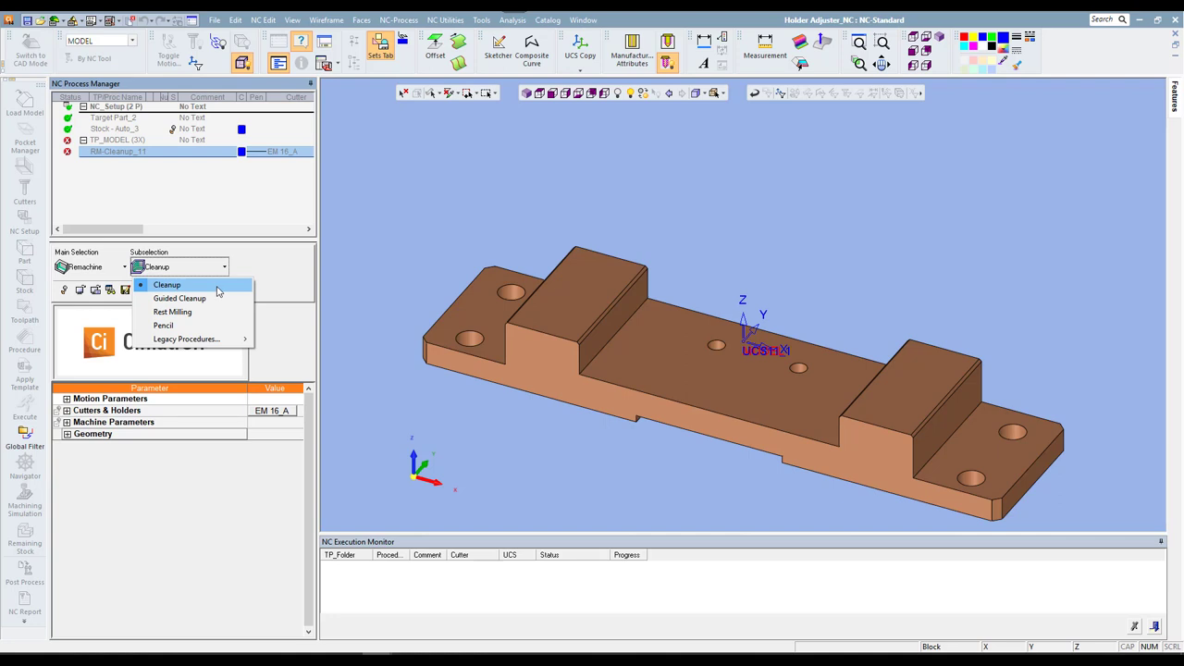
pyautogui.click(112, 267)
pyautogui.click(112, 268)
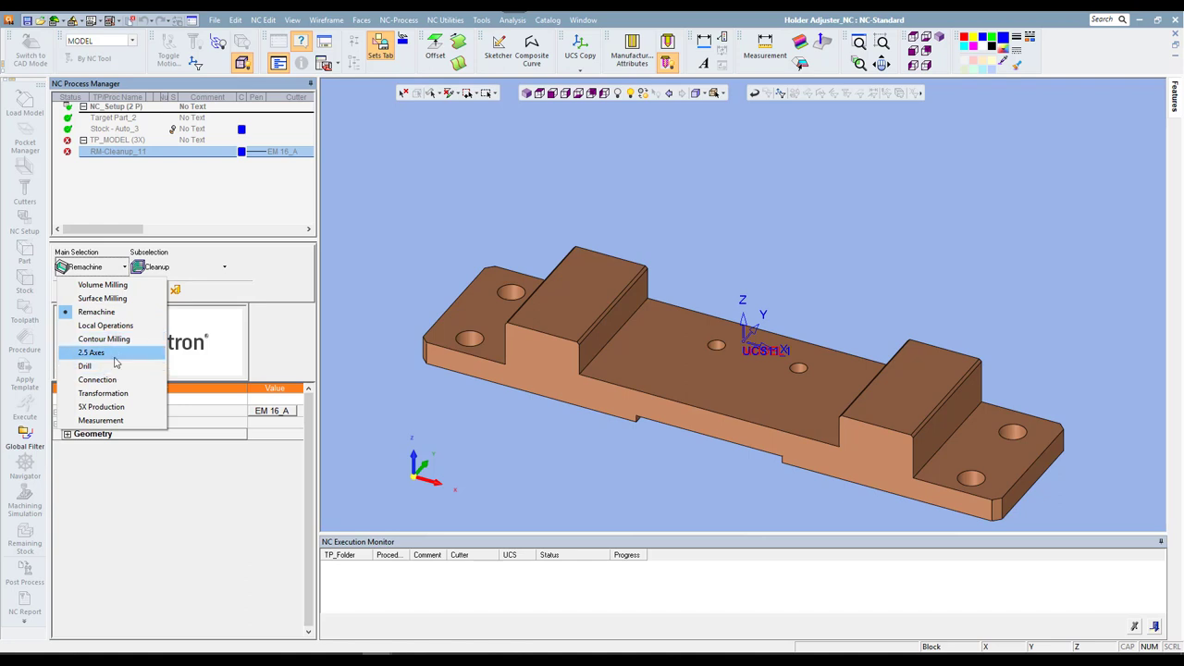
# Browse the Connection and Transformation (Copy) procedure types and their variants
pyautogui.click(102, 379)
pyautogui.click(124, 266)
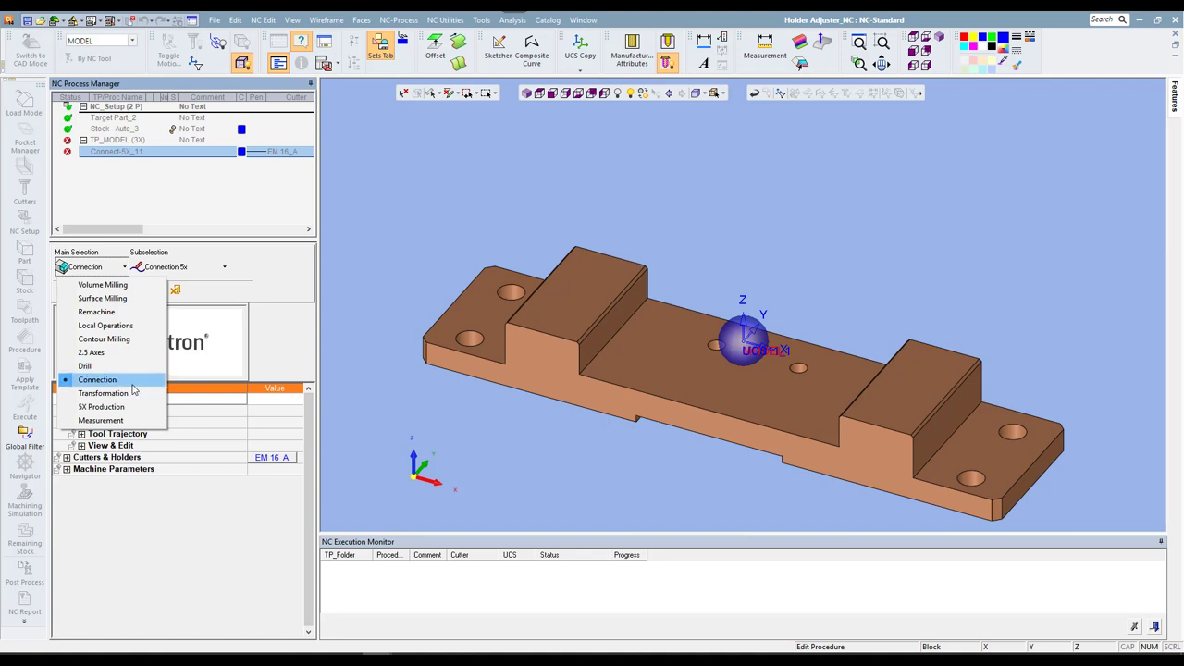
pyautogui.click(133, 383)
pyautogui.click(201, 265)
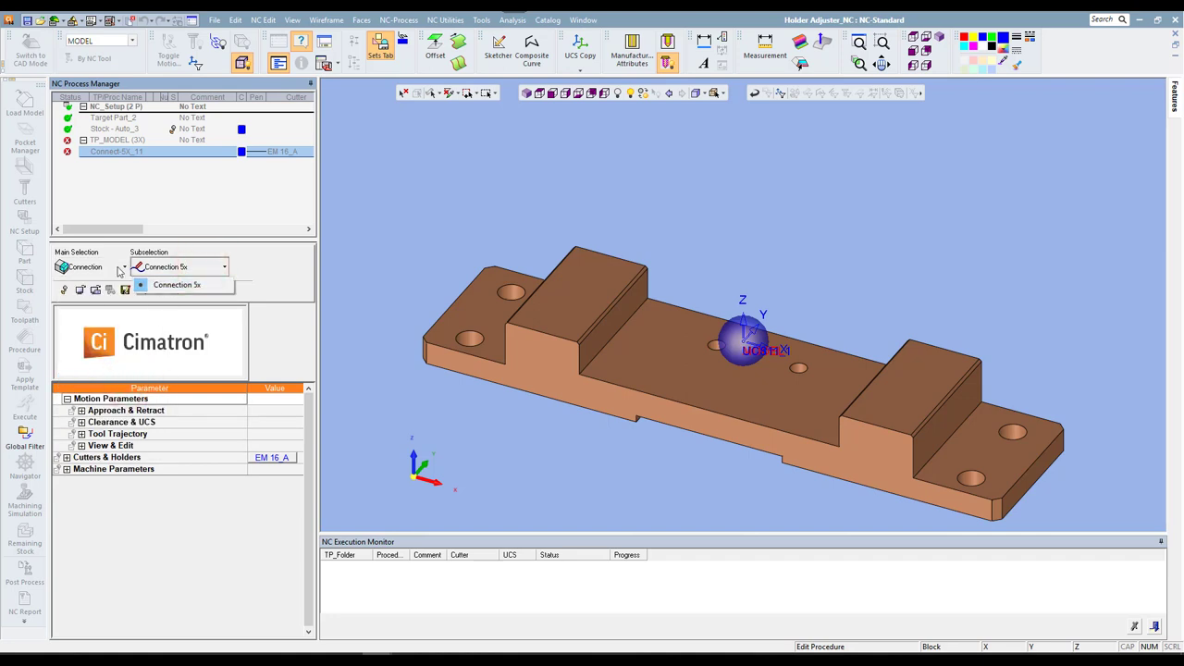
pyautogui.scroll(-1, 118, 269)
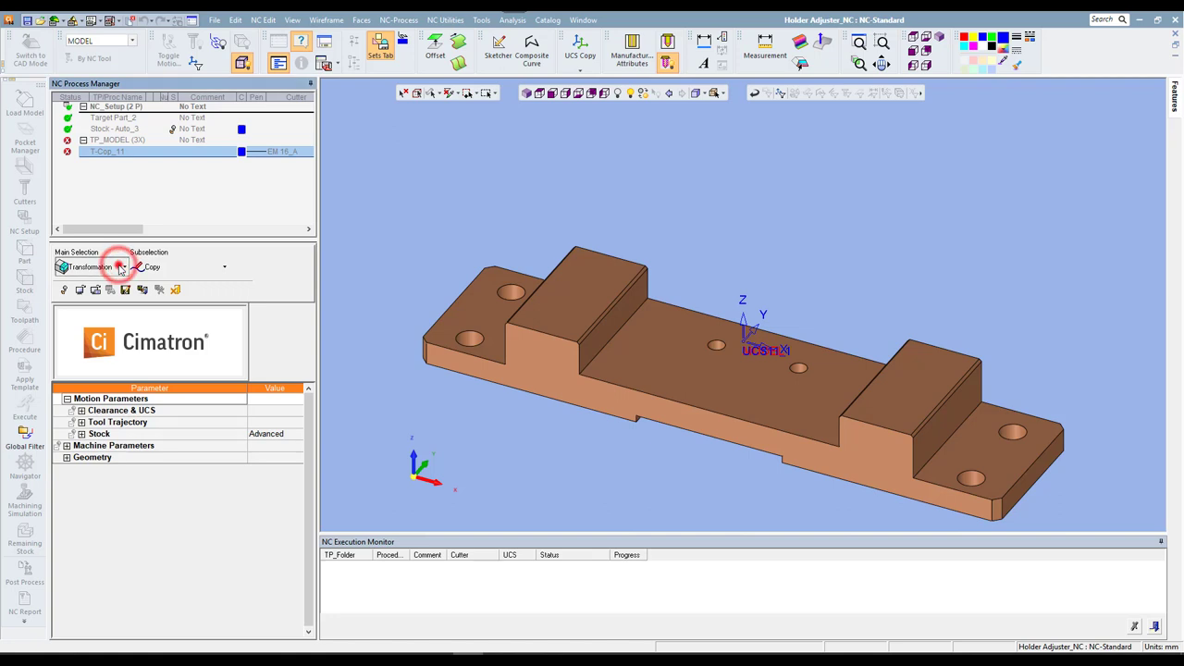
pyautogui.click(120, 266)
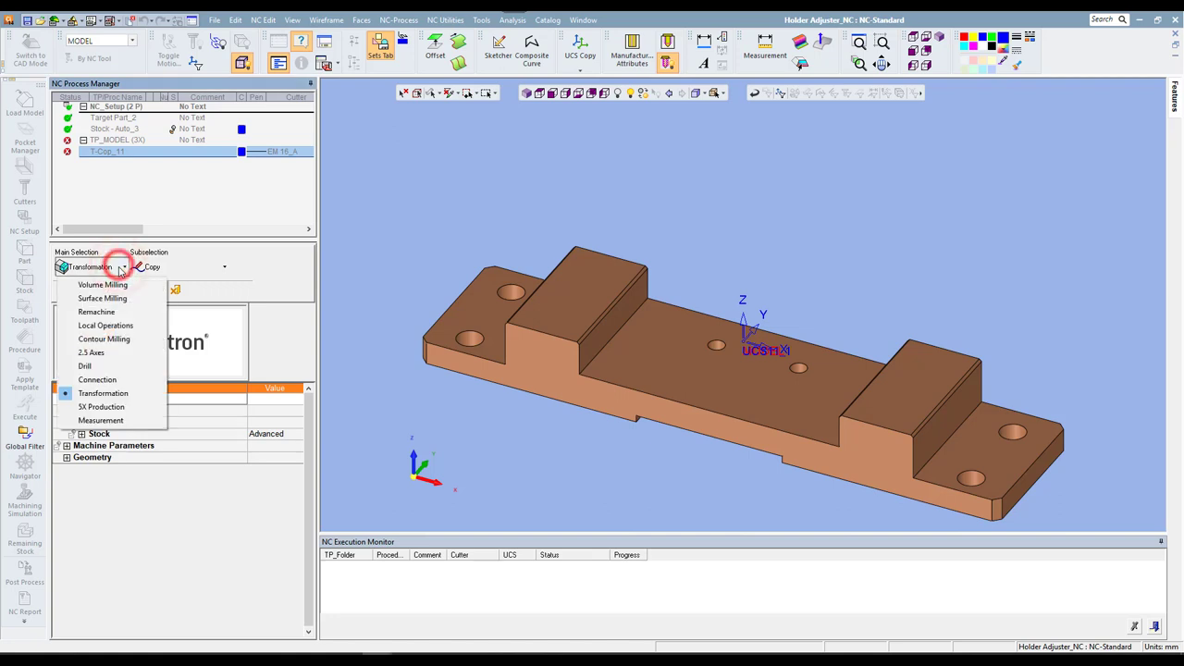
pyautogui.click(130, 393)
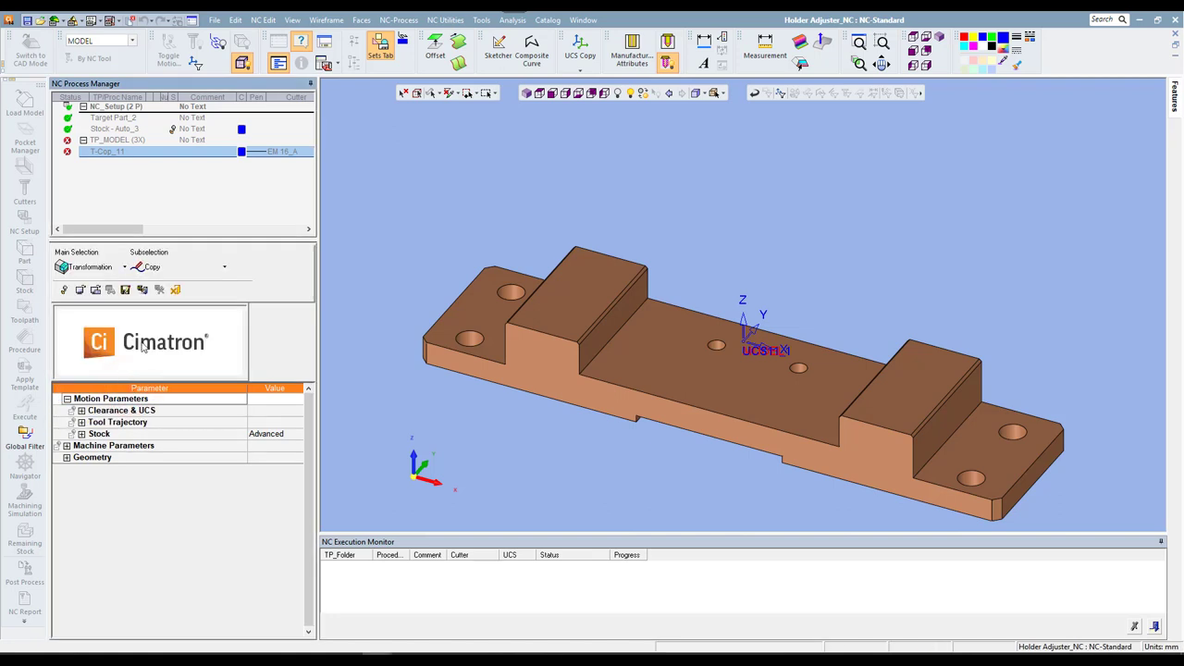
pyautogui.click(198, 267)
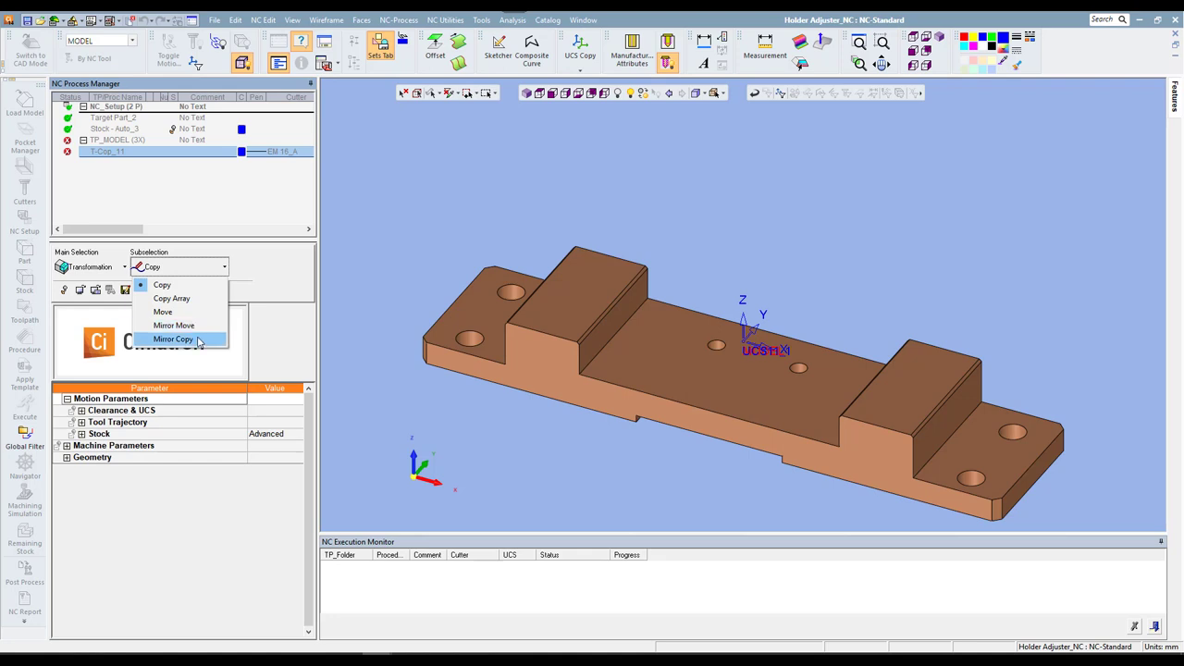
pyautogui.click(120, 266)
# Look at Measurement, then set the procedure to Volume Milling Rough Spiral
pyautogui.click(120, 266)
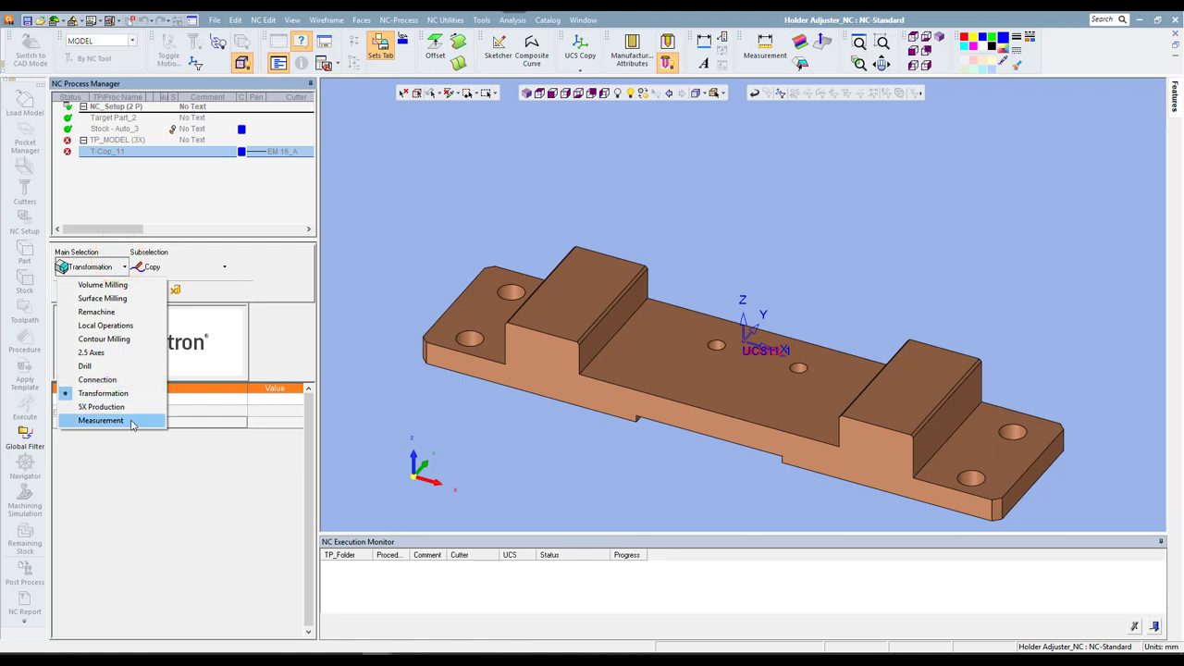
pyautogui.click(133, 421)
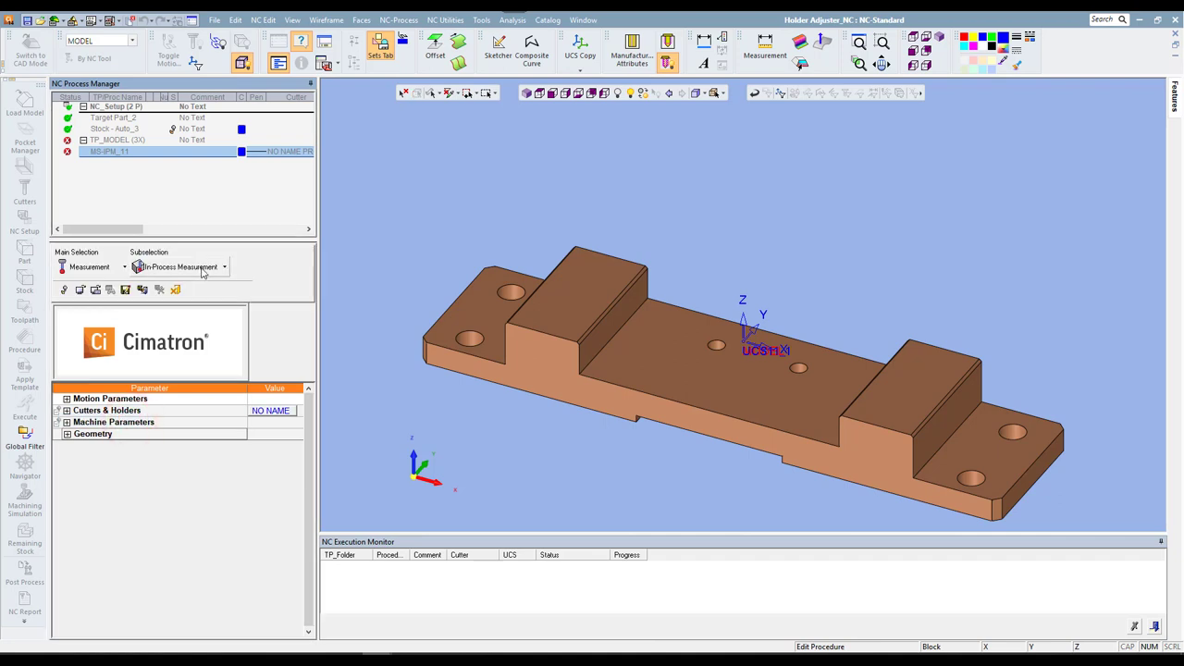
pyautogui.click(201, 268)
pyautogui.click(374, 229)
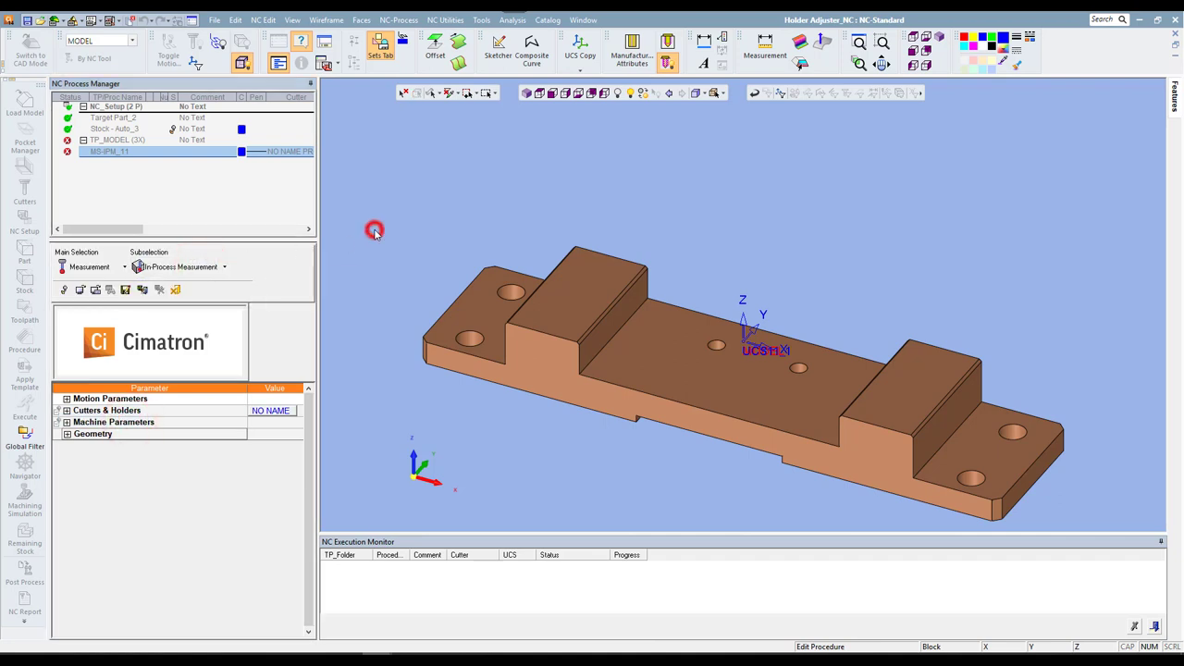
pyautogui.click(123, 267)
pyautogui.click(117, 282)
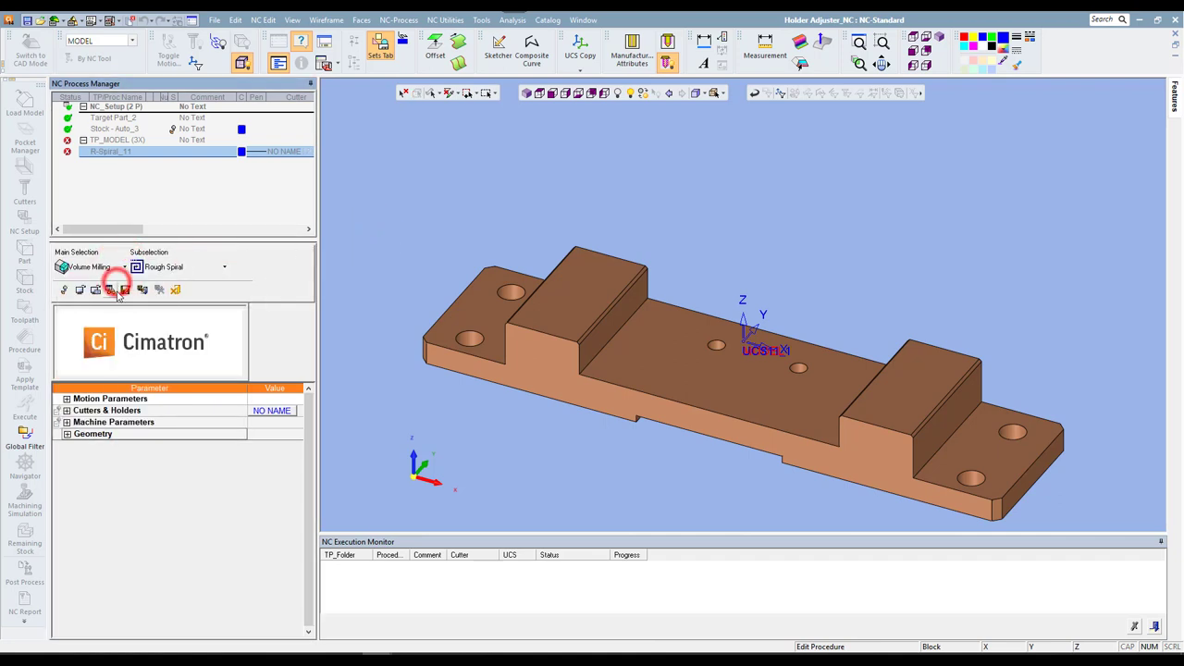
pyautogui.click(201, 266)
pyautogui.click(356, 241)
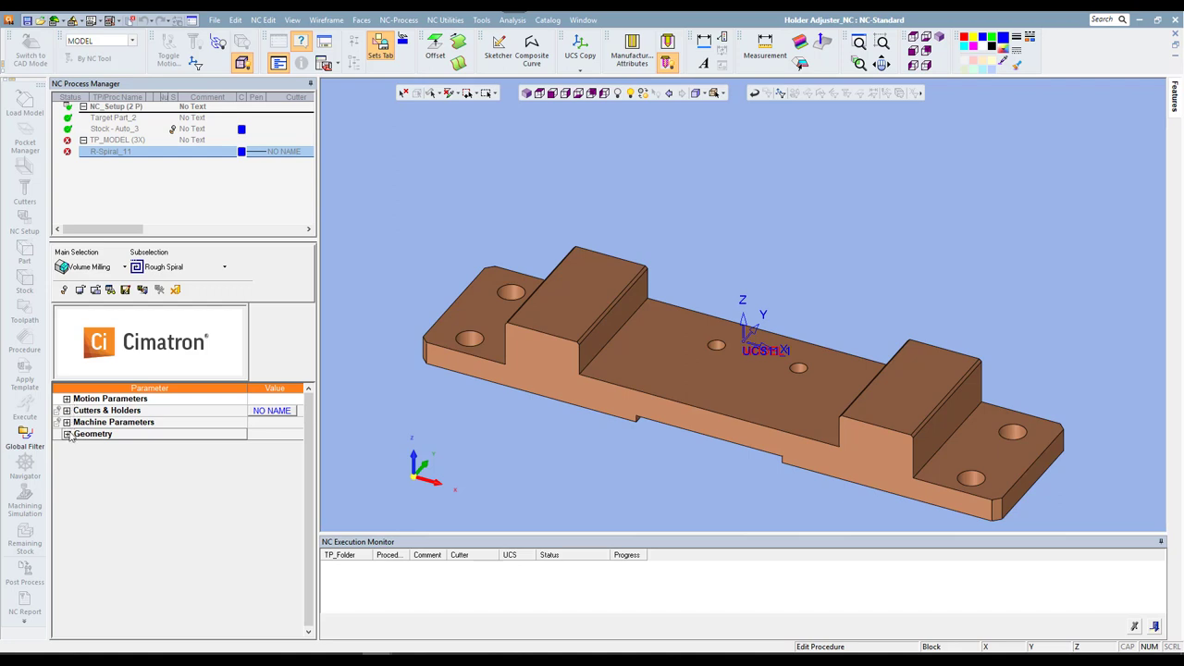
# Expand R-Spiral_11's Geometry parameters and check Part Surfaces and Boundaries, both at 0
pyautogui.click(67, 435)
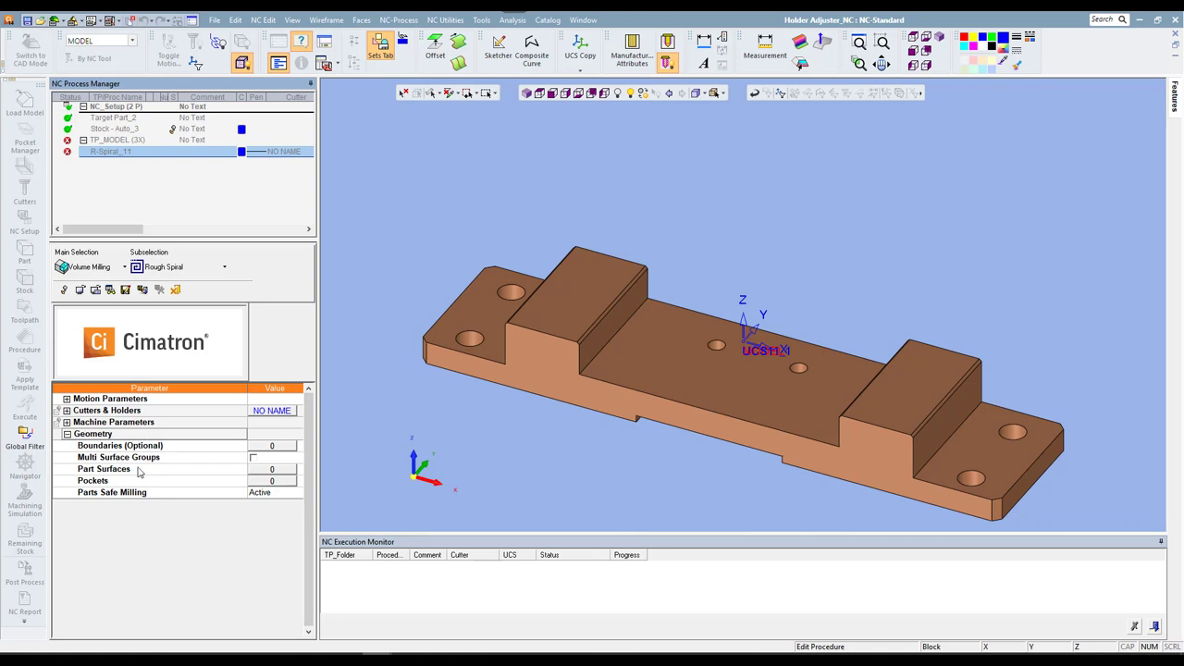
pyautogui.click(139, 471)
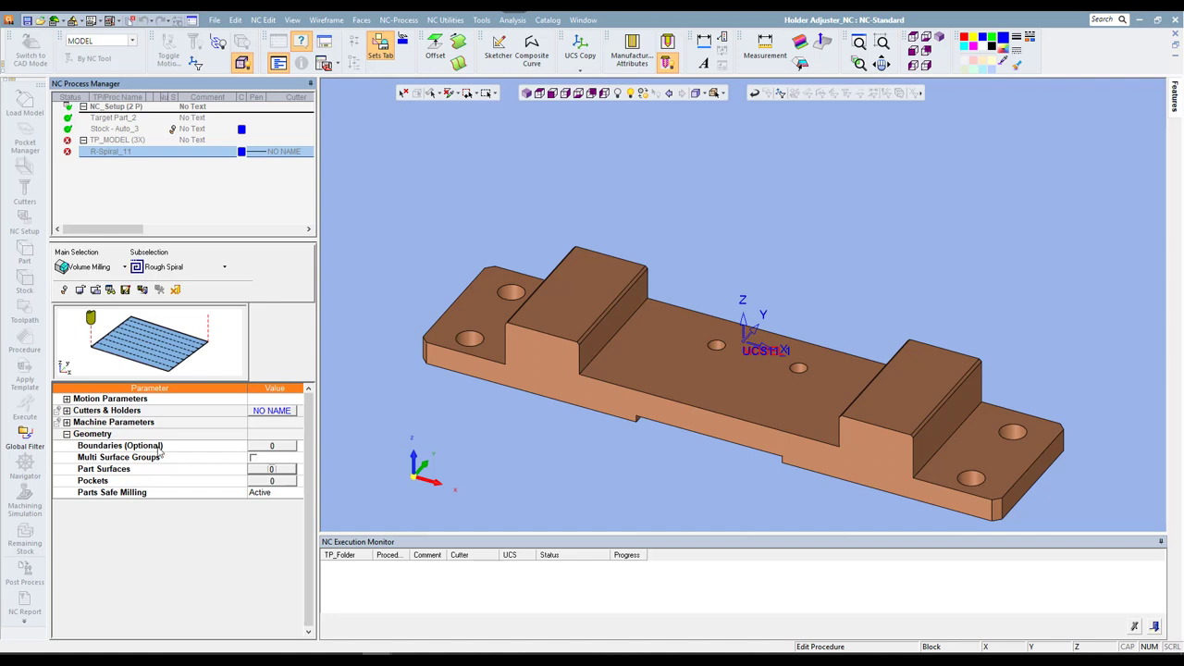
pyautogui.click(162, 449)
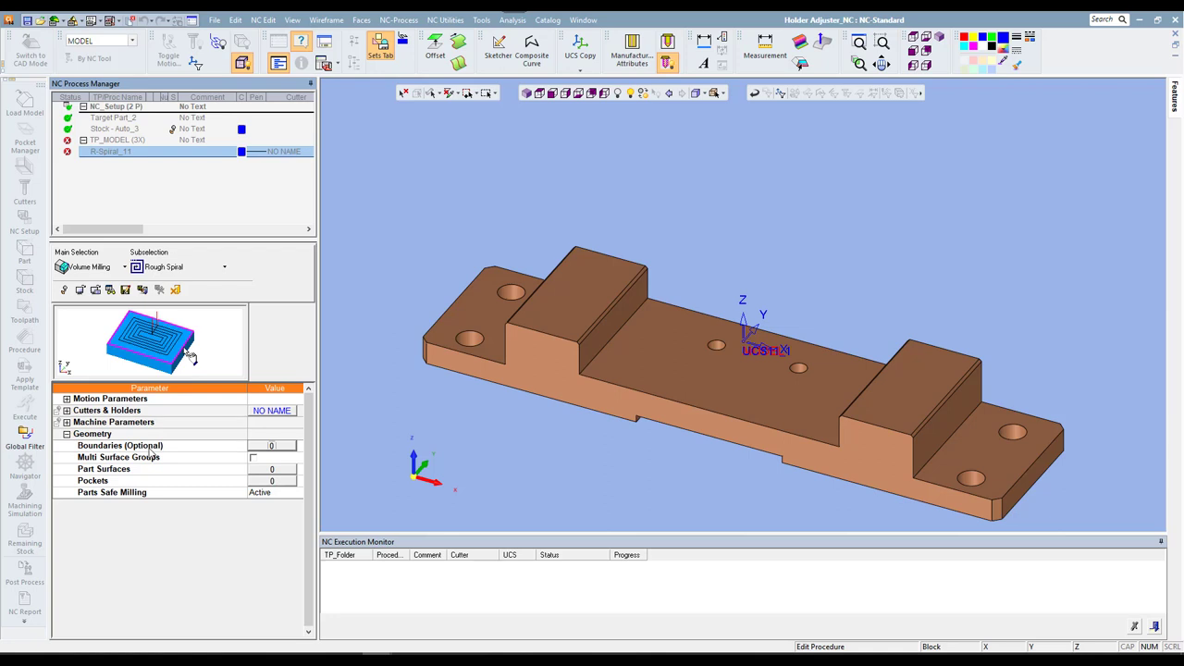
# Switch the procedure to 2.5 Axes Pocket - Stock Spiral and check its Part Contours
pyautogui.click(113, 267)
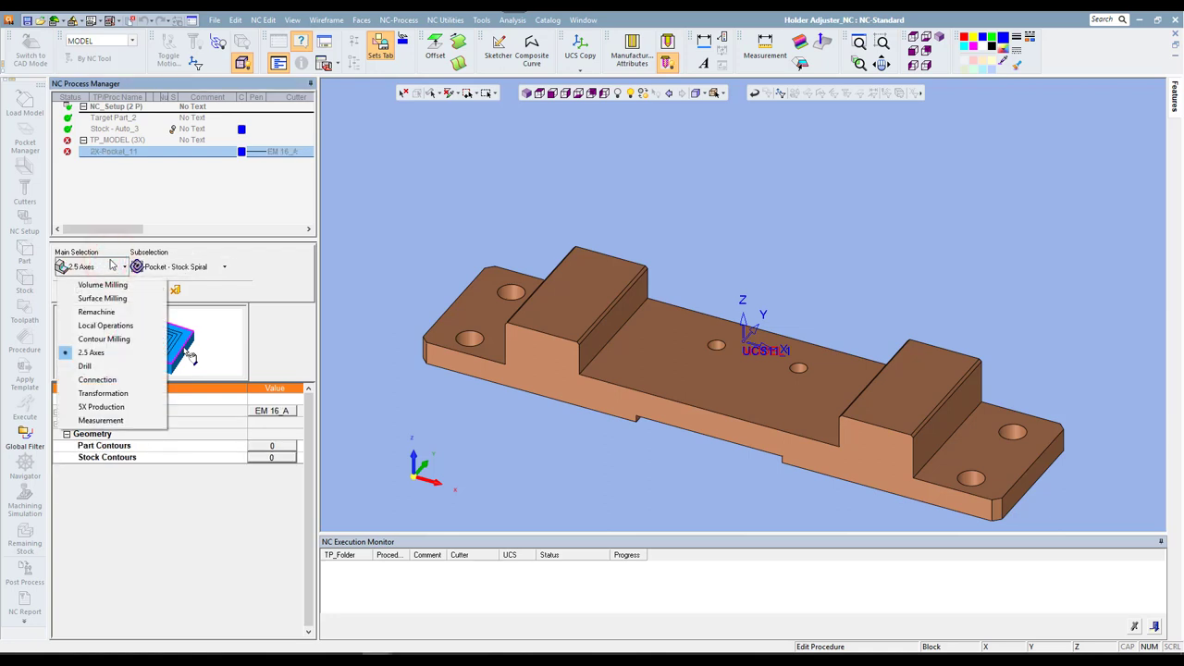
pyautogui.click(91, 352)
pyautogui.click(223, 267)
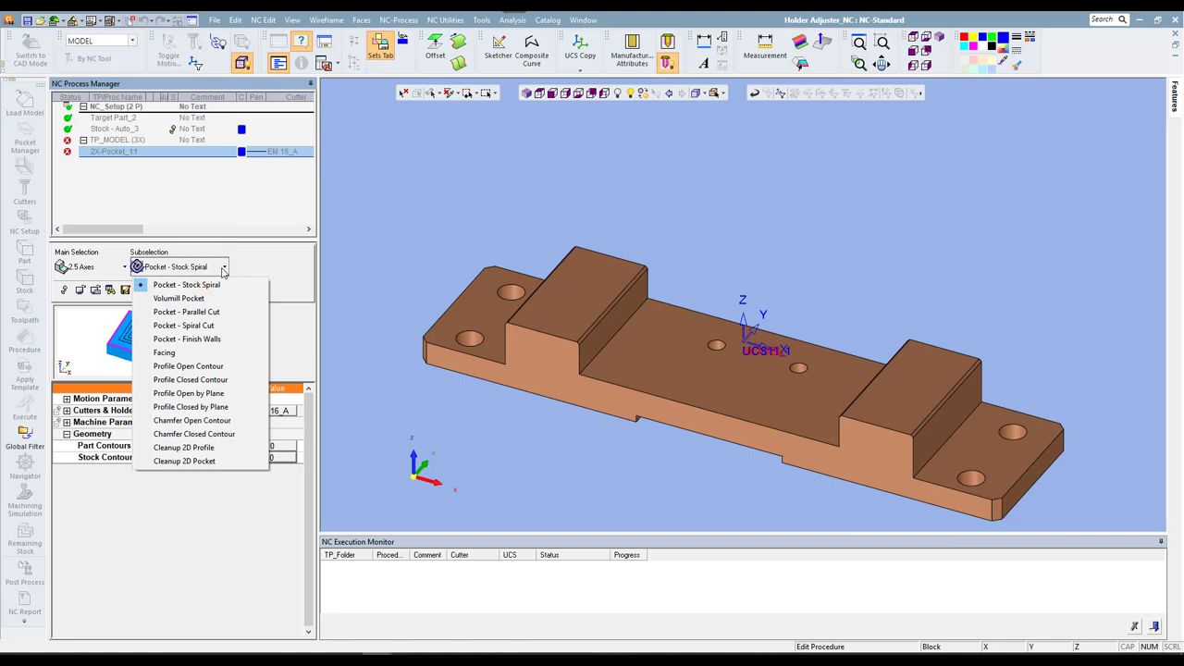
pyautogui.click(222, 279)
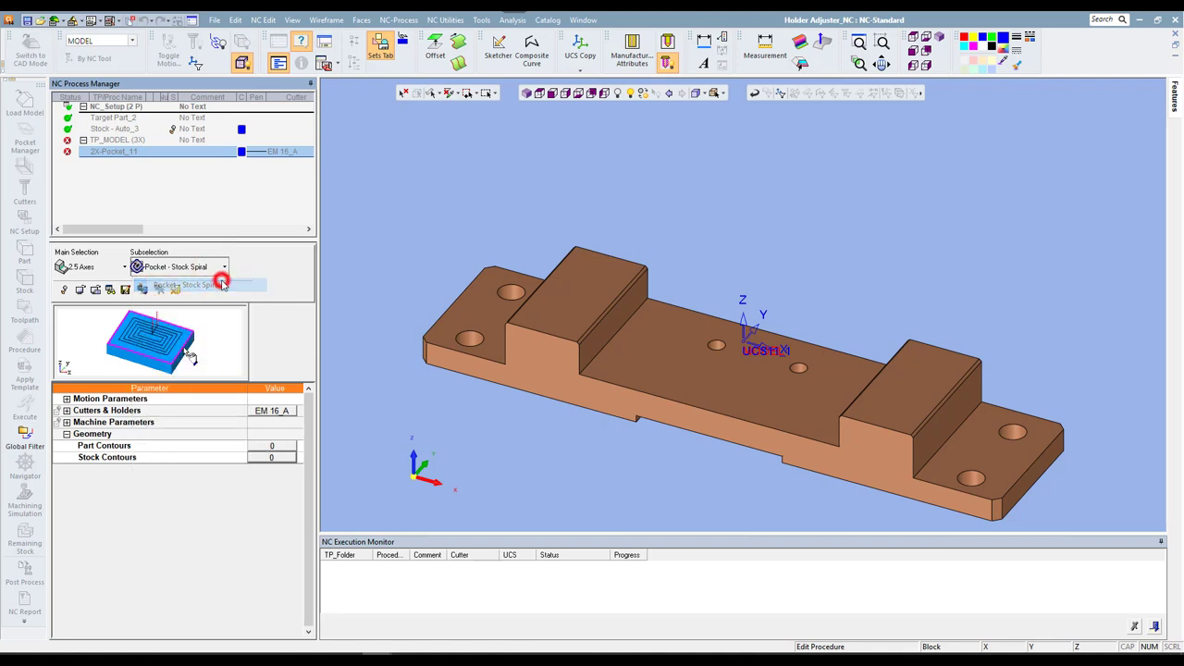
pyautogui.click(199, 448)
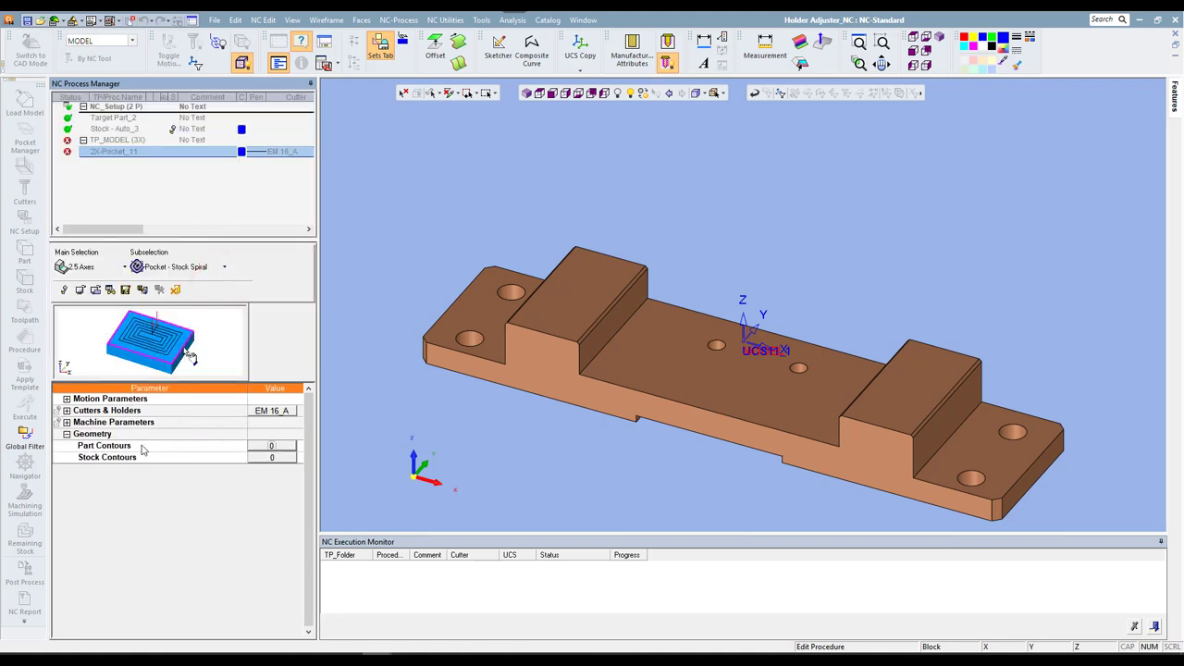
# Try Volumill Pocket and Profile Closed Contour, settling on Profile Open Contour
pyautogui.click(215, 267)
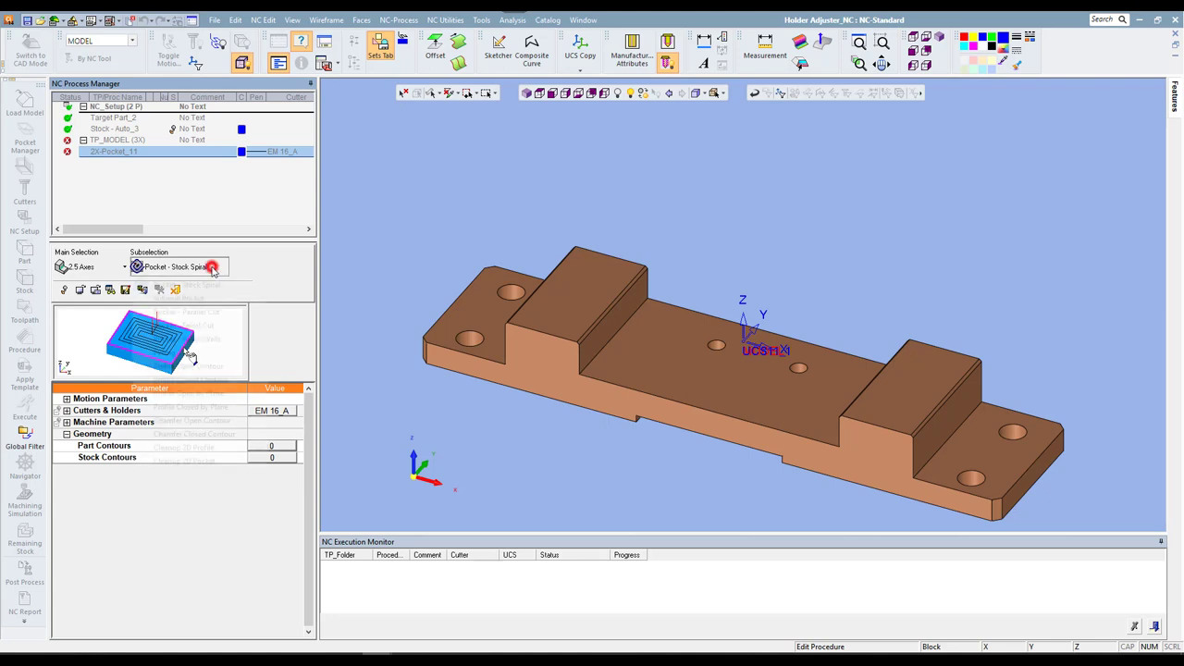
pyautogui.click(212, 297)
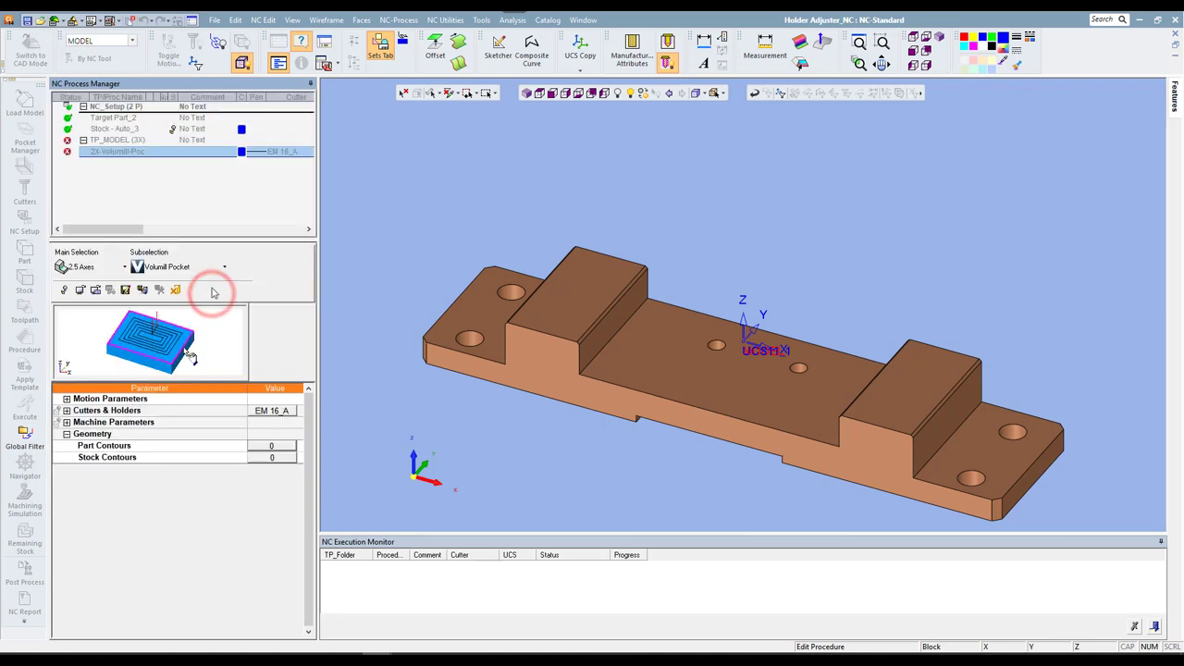
pyautogui.click(215, 266)
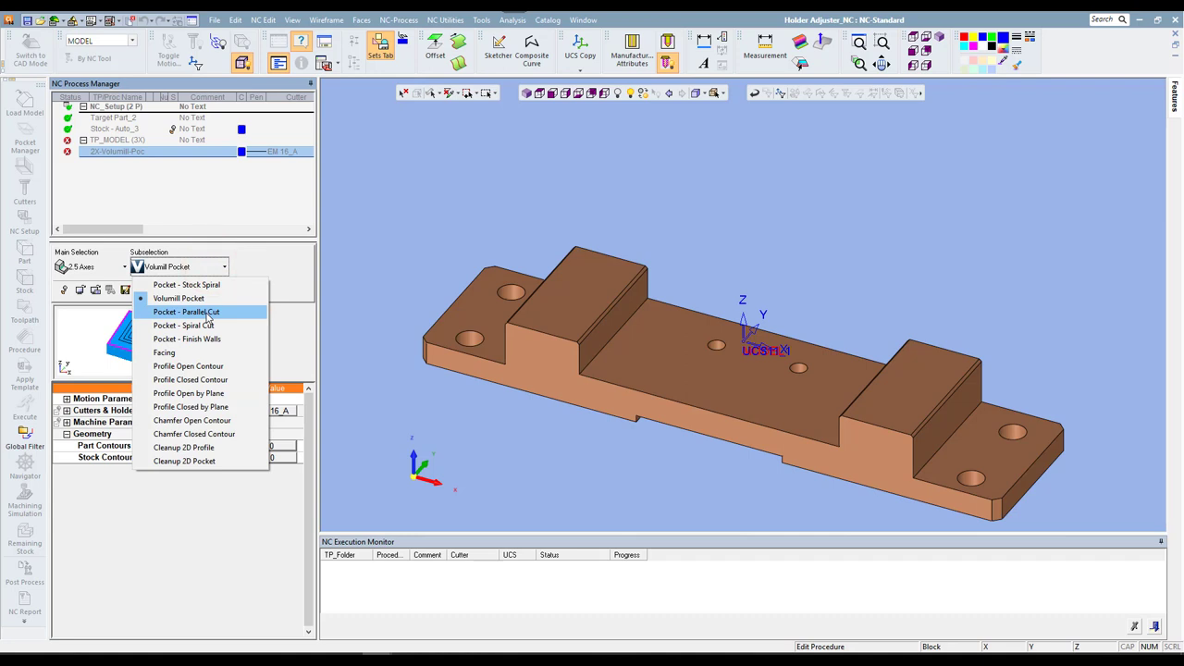
pyautogui.click(201, 368)
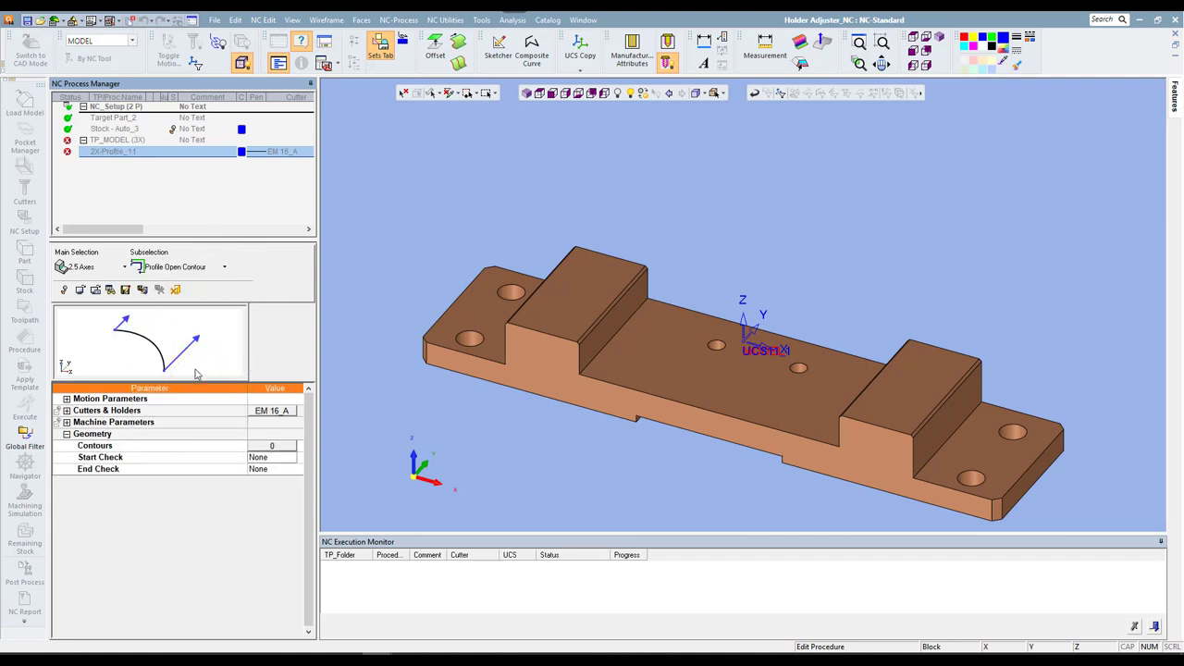
pyautogui.click(169, 447)
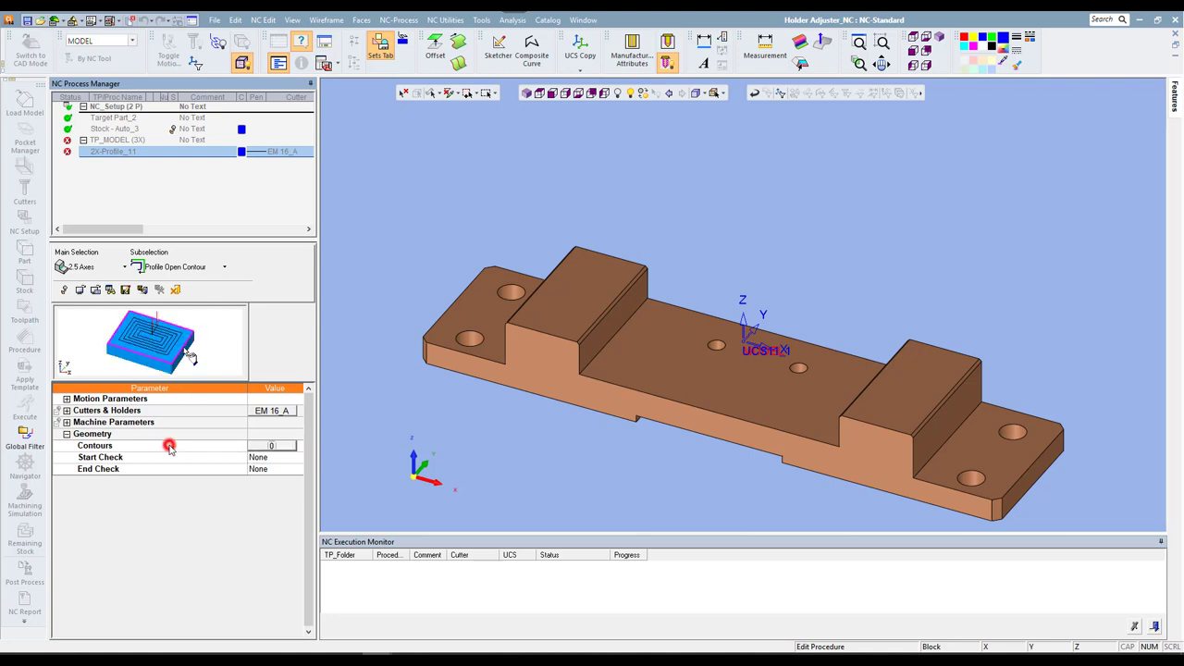
pyautogui.click(199, 269)
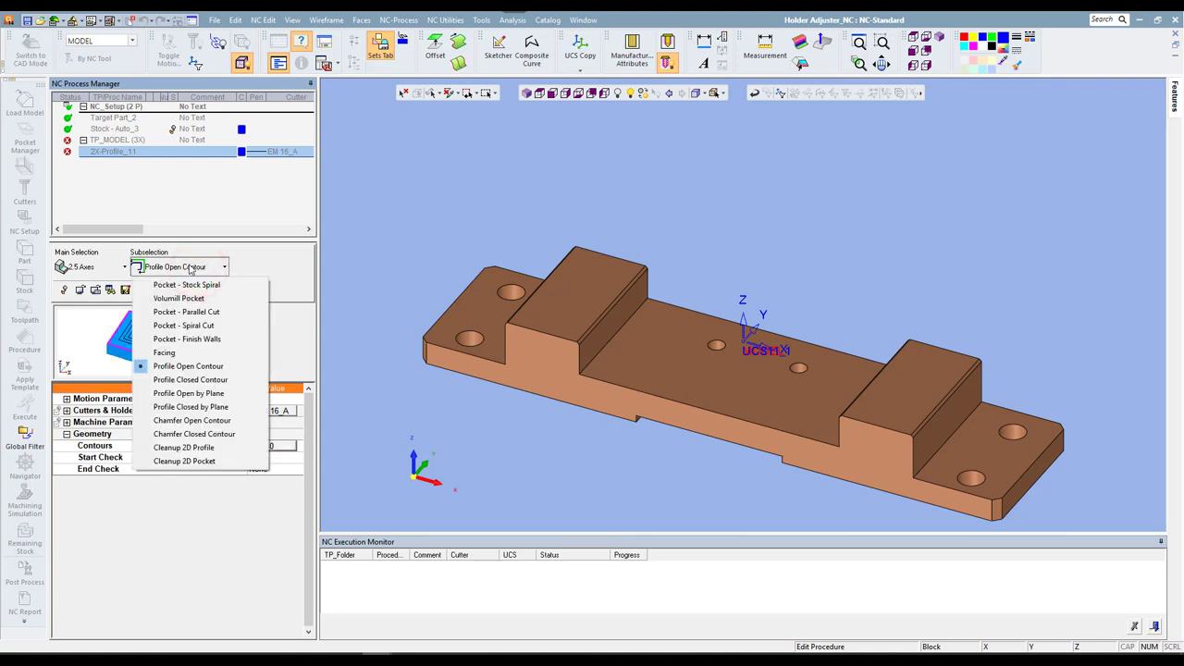
pyautogui.click(190, 380)
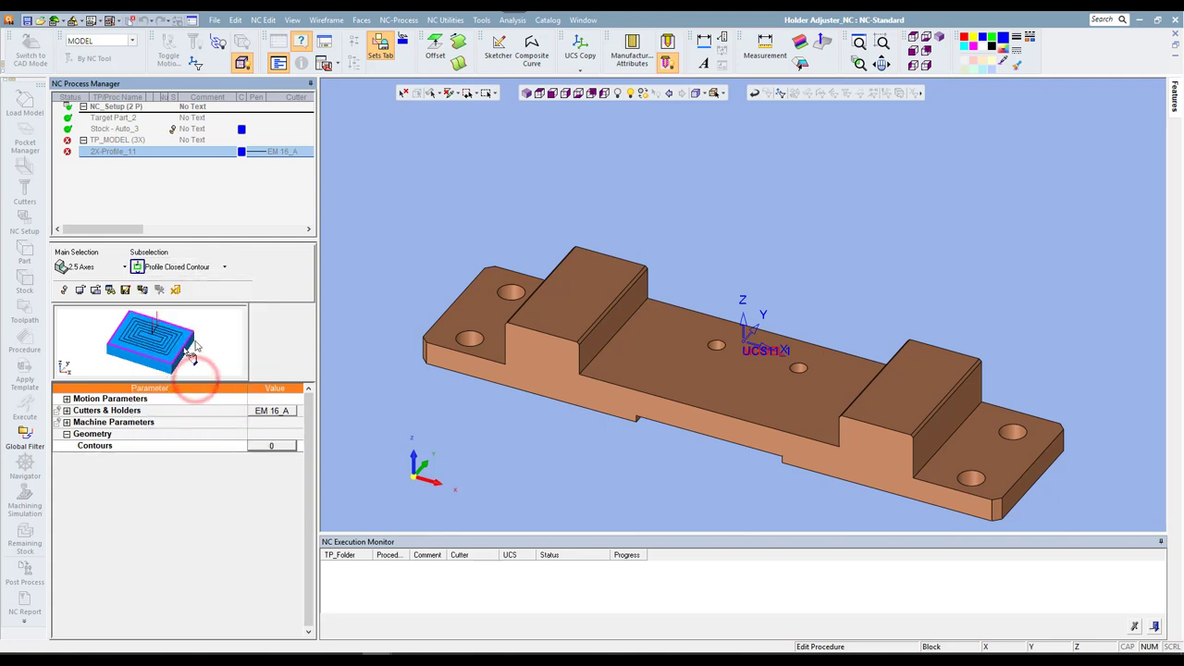
pyautogui.click(194, 266)
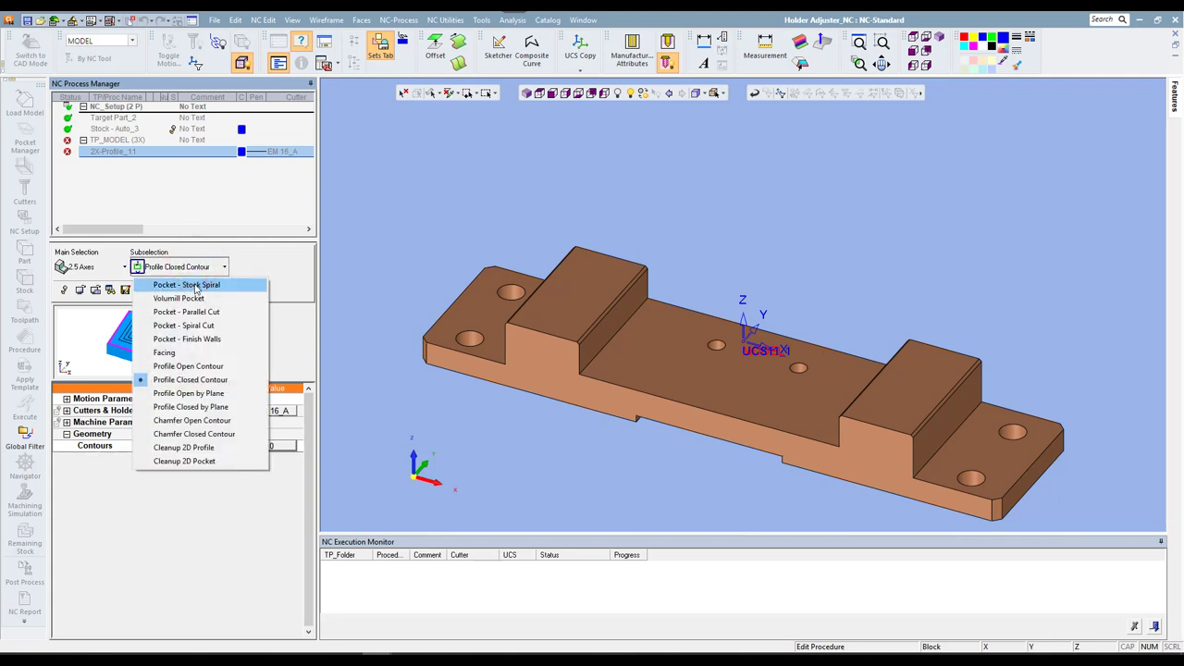
pyautogui.click(195, 285)
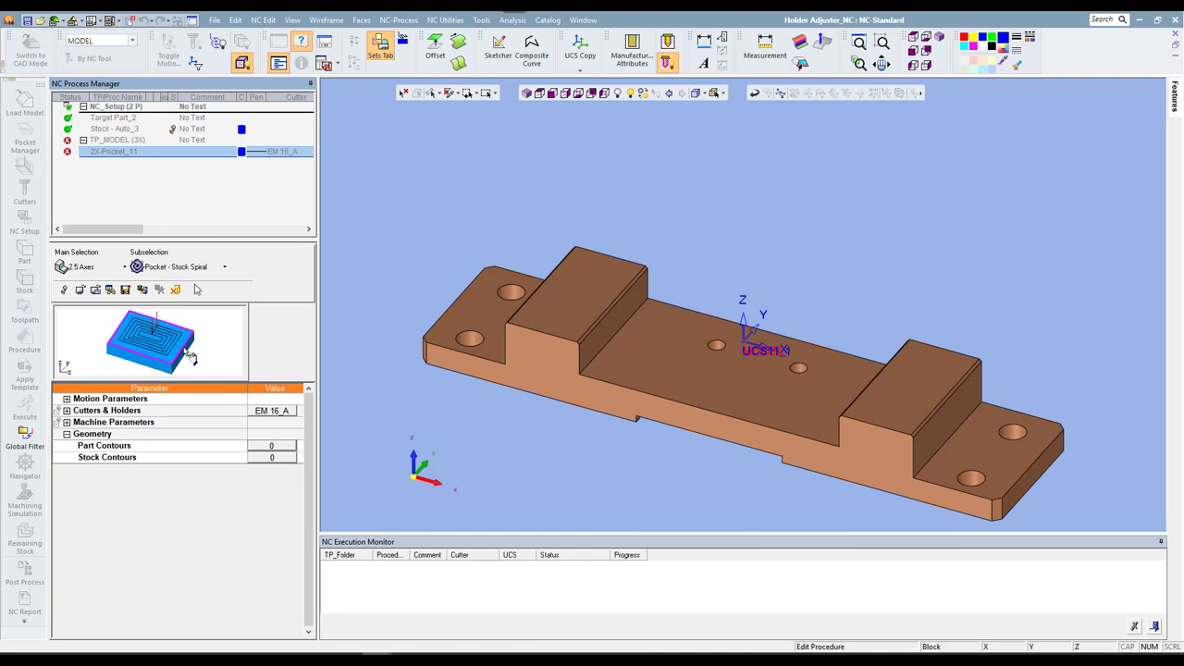
# Assign cutter EM 16_A (16 mm, holder B4Y3-8016) from the Cutters and Holders library
pyautogui.click(67, 434)
pyautogui.click(66, 410)
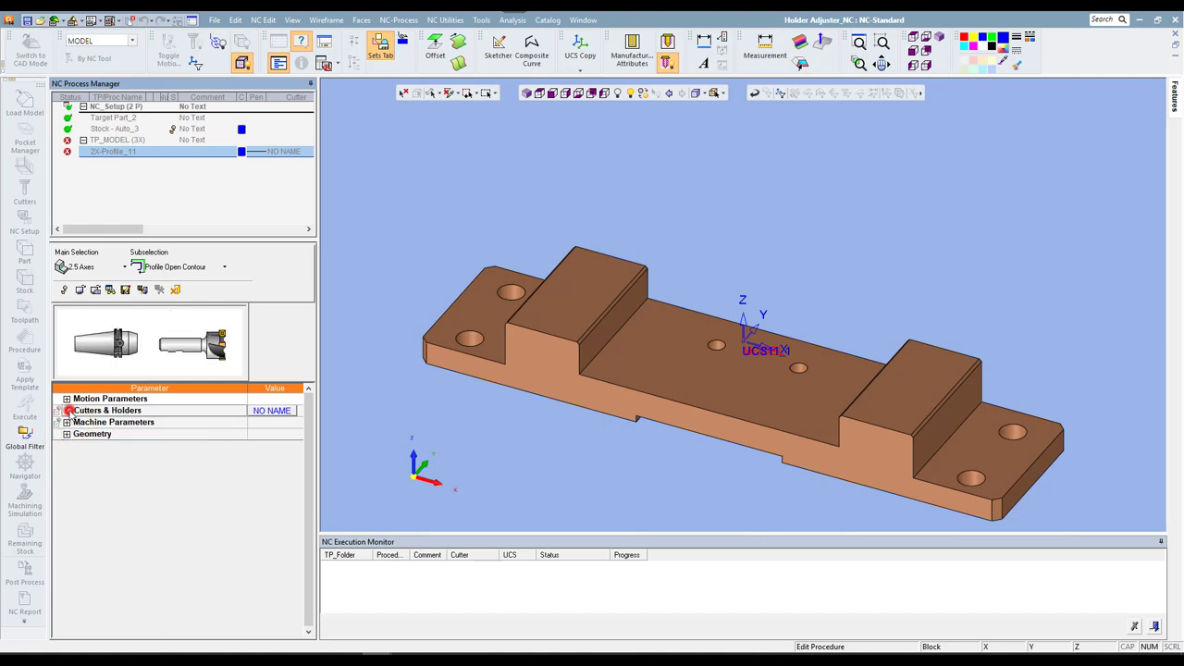
pyautogui.moveTo(311, 444); pyautogui.dragTo(313, 428)
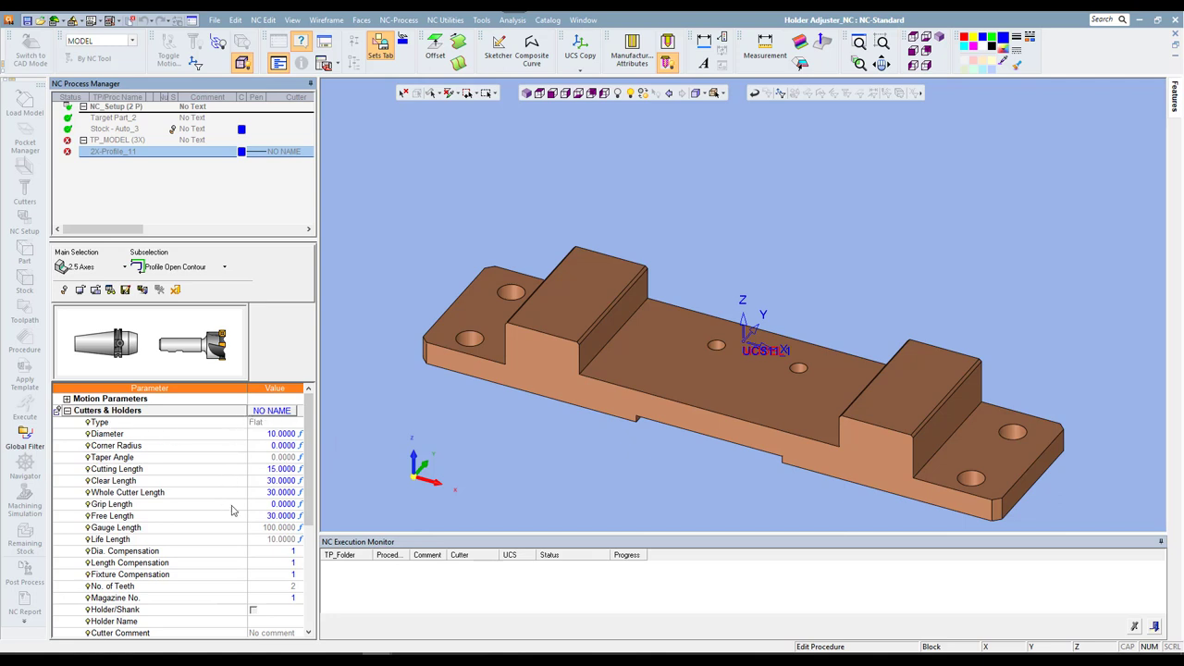
pyautogui.click(287, 411)
pyautogui.click(287, 411)
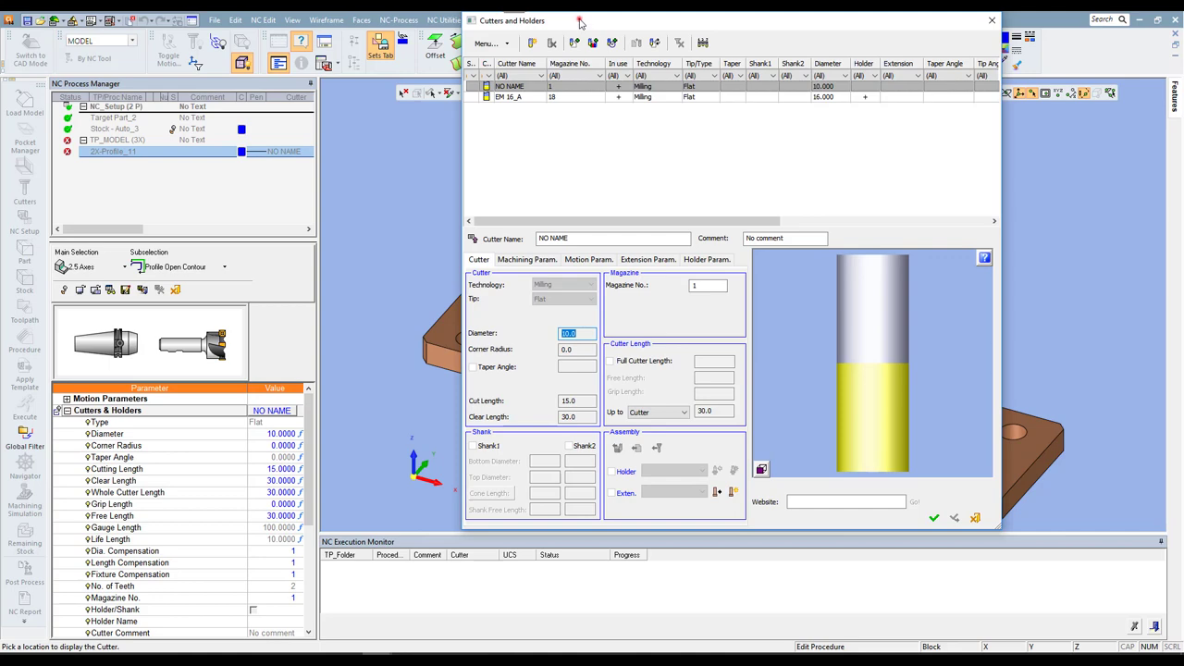
pyautogui.moveTo(578, 22); pyautogui.dragTo(482, 51)
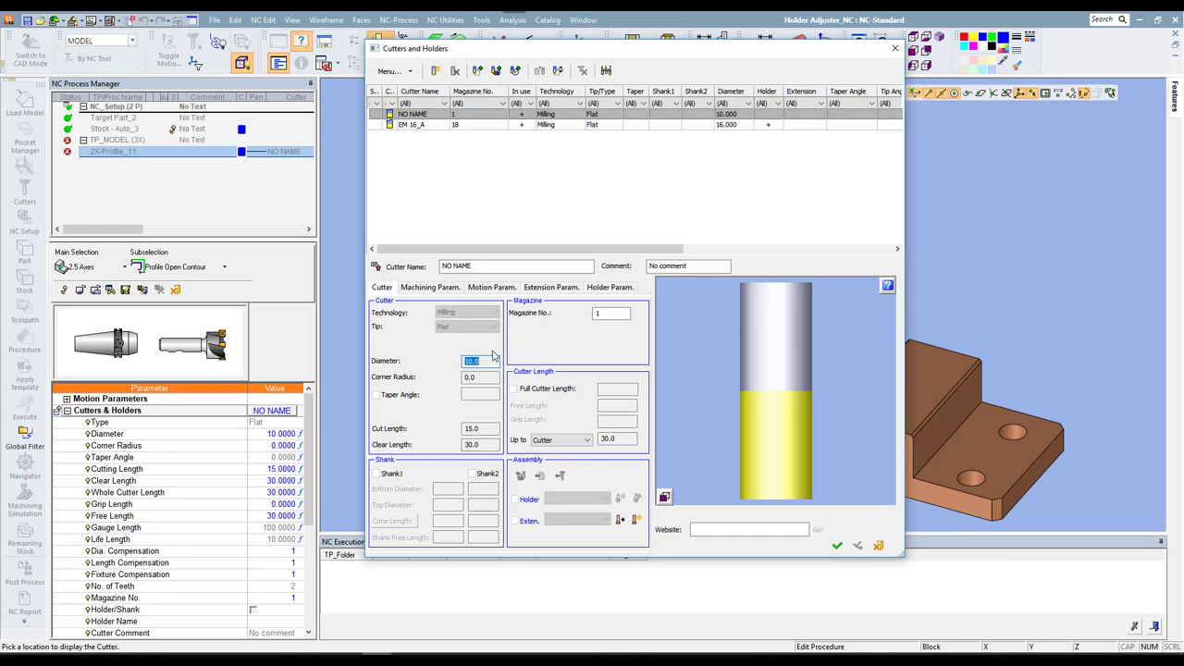
pyautogui.click(413, 124)
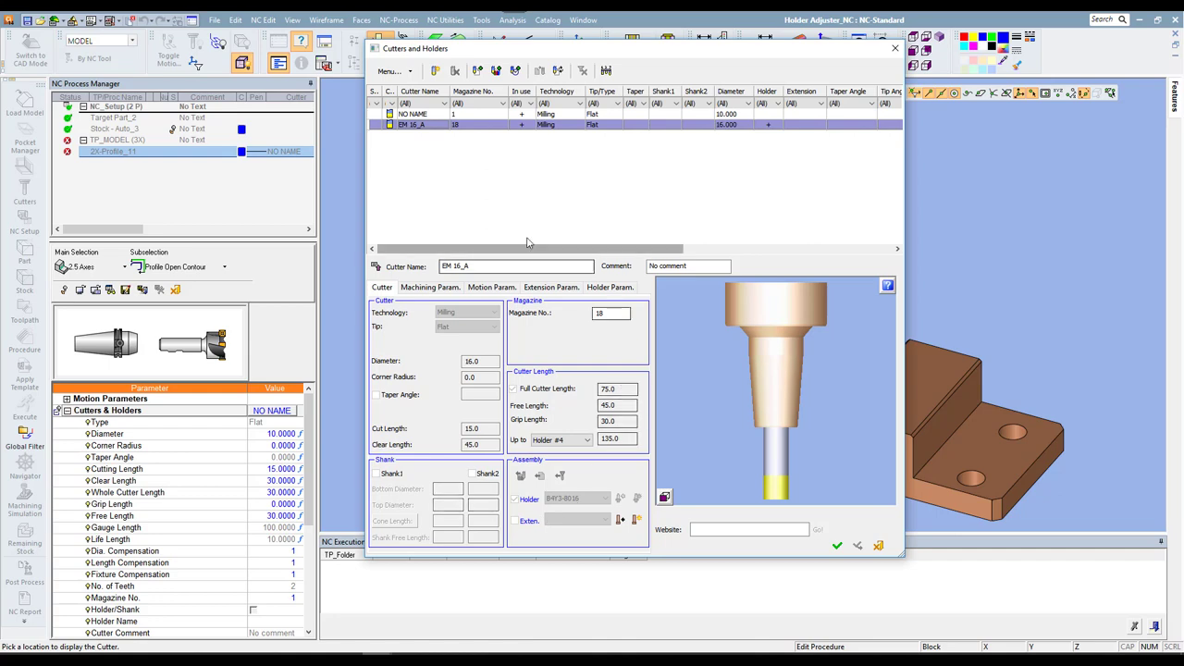
pyautogui.click(838, 547)
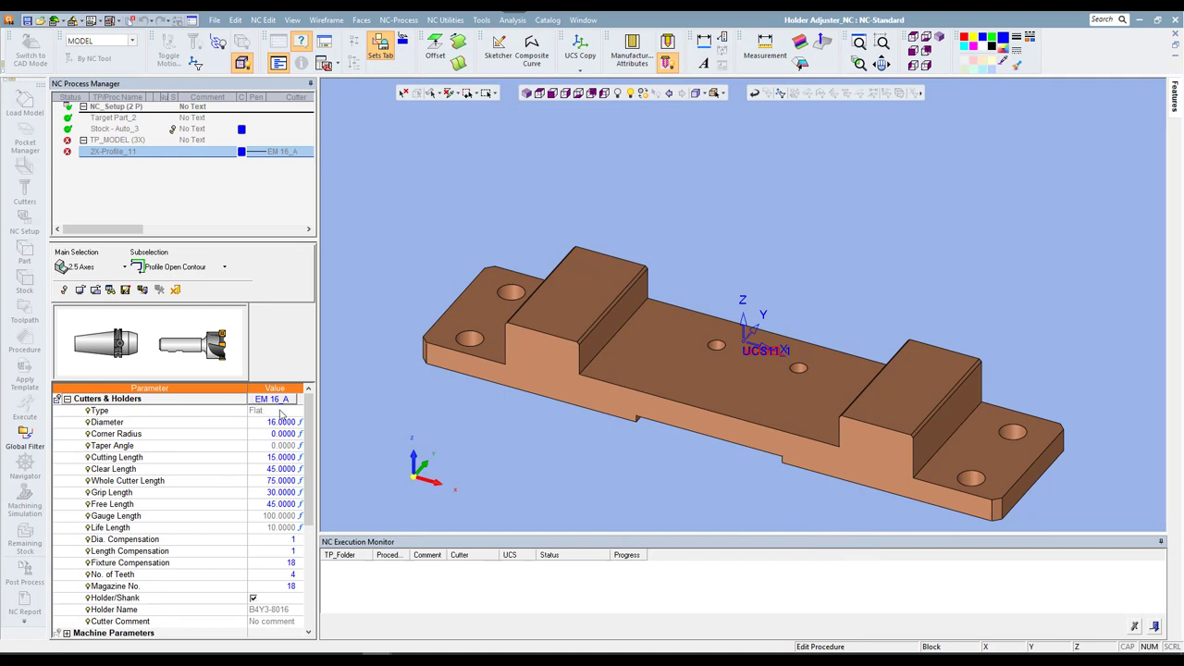
# Open the Feed and Spin Calculator, giving spin 1989 and feed 1193.4 mm/min
pyautogui.click(67, 399)
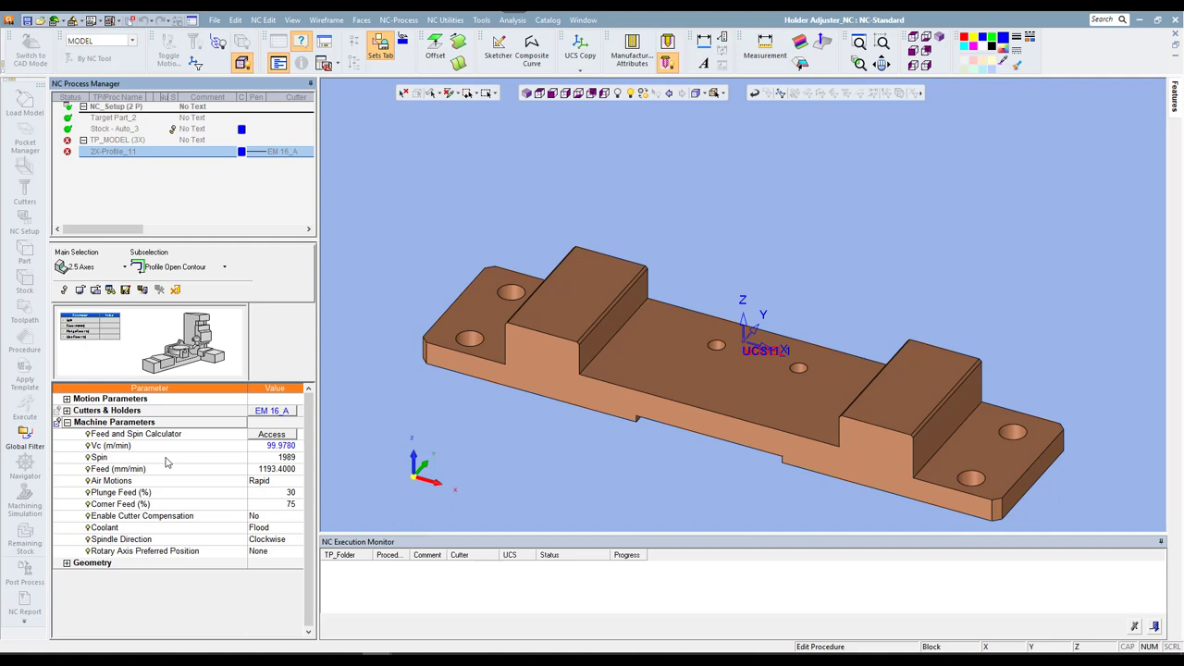
pyautogui.click(281, 435)
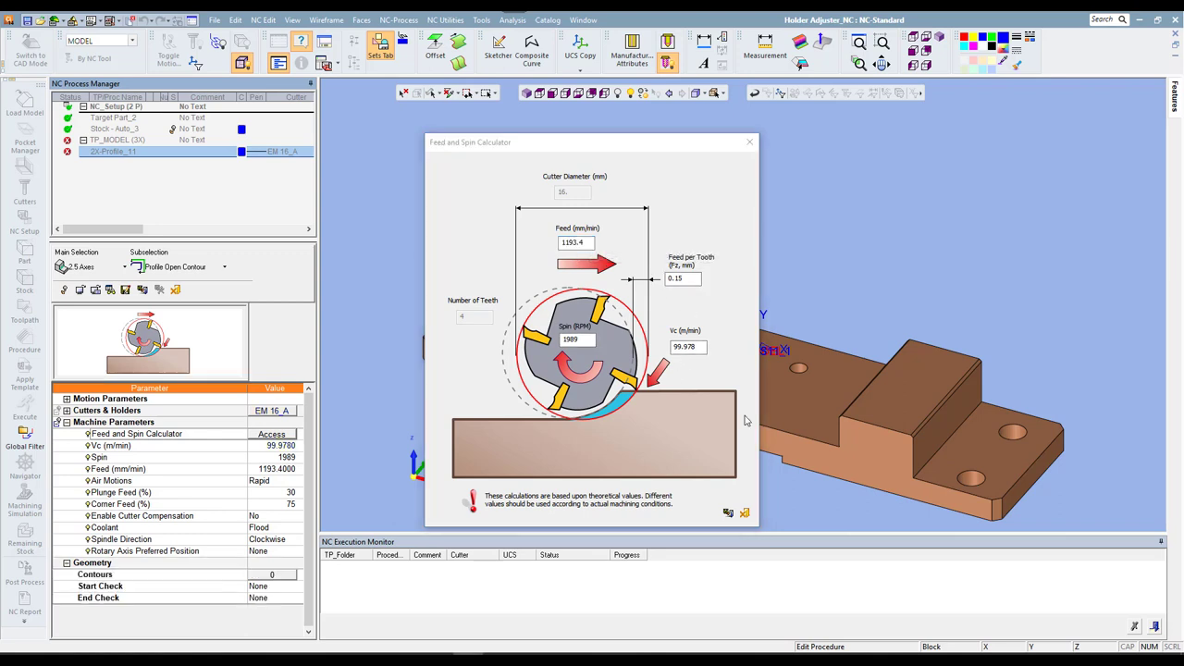
# Close the Feed and Spin Calculator to return to the motion parameters
pyautogui.click(729, 513)
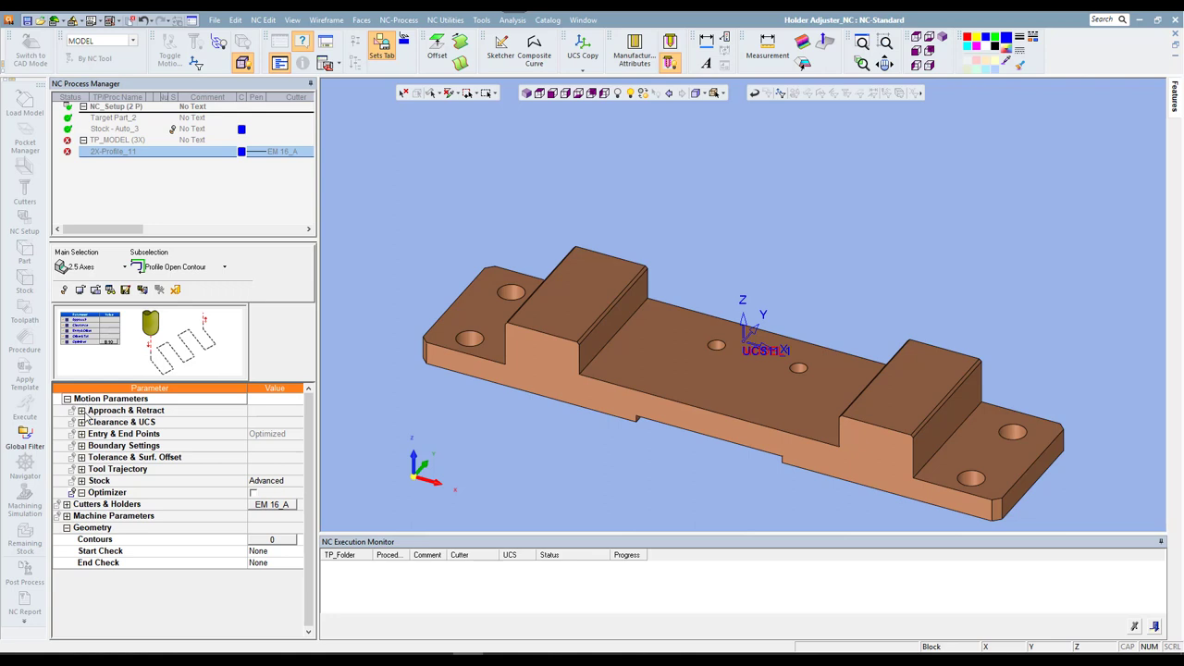
pyautogui.click(81, 411)
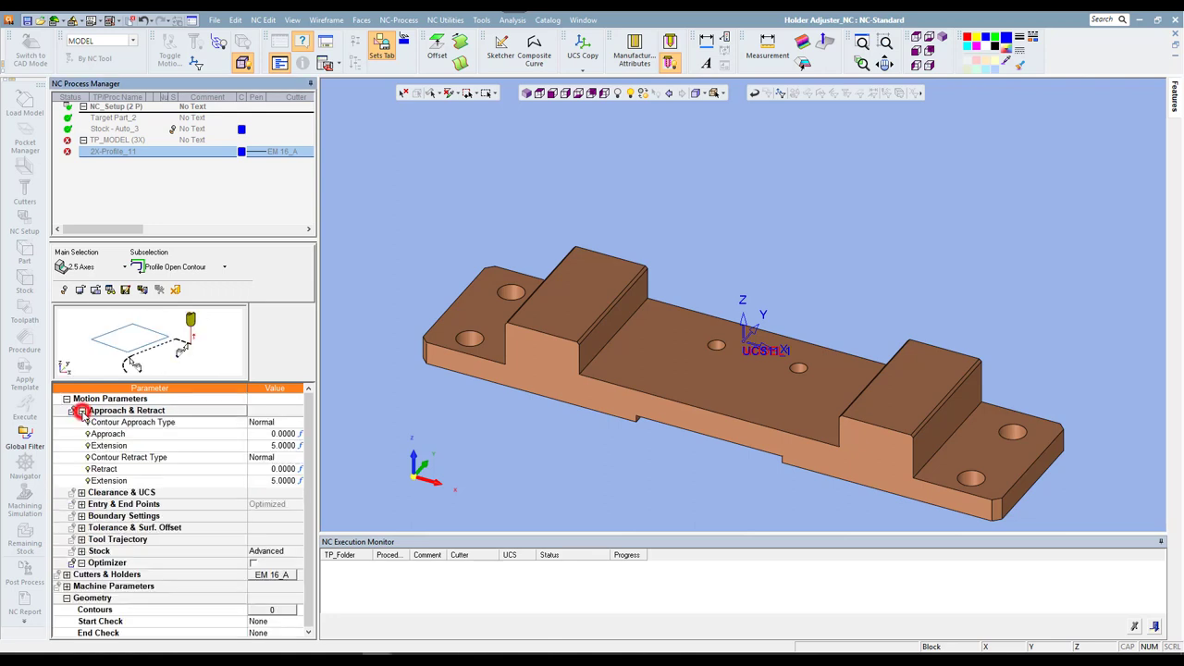
pyautogui.click(136, 422)
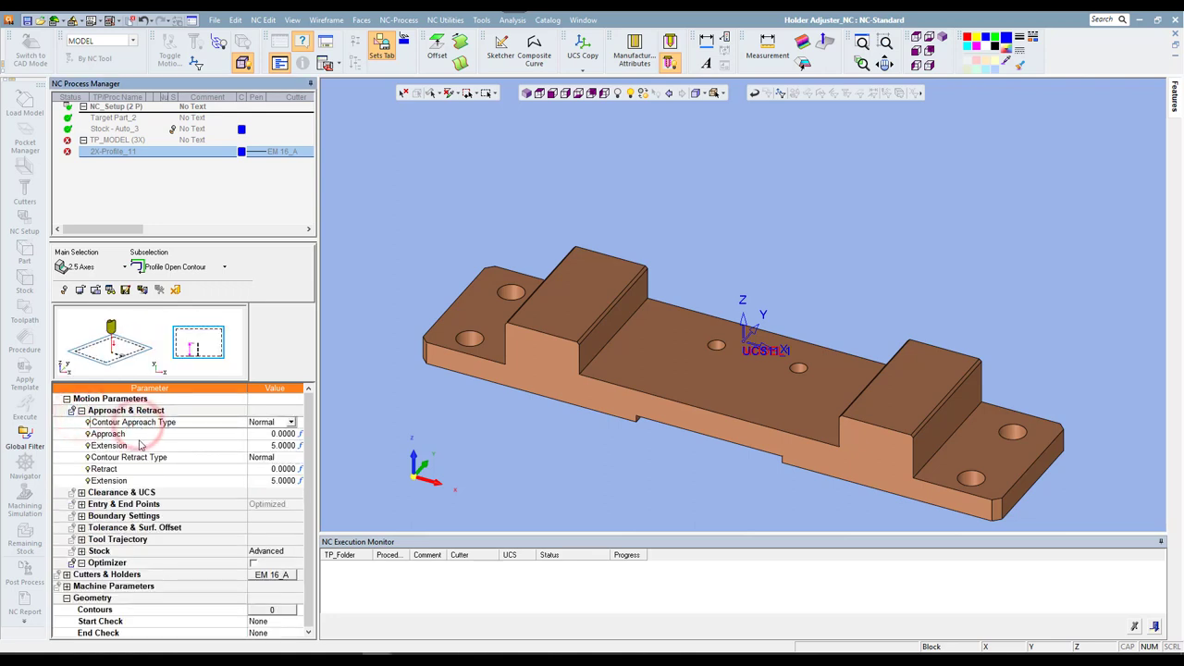
pyautogui.click(139, 458)
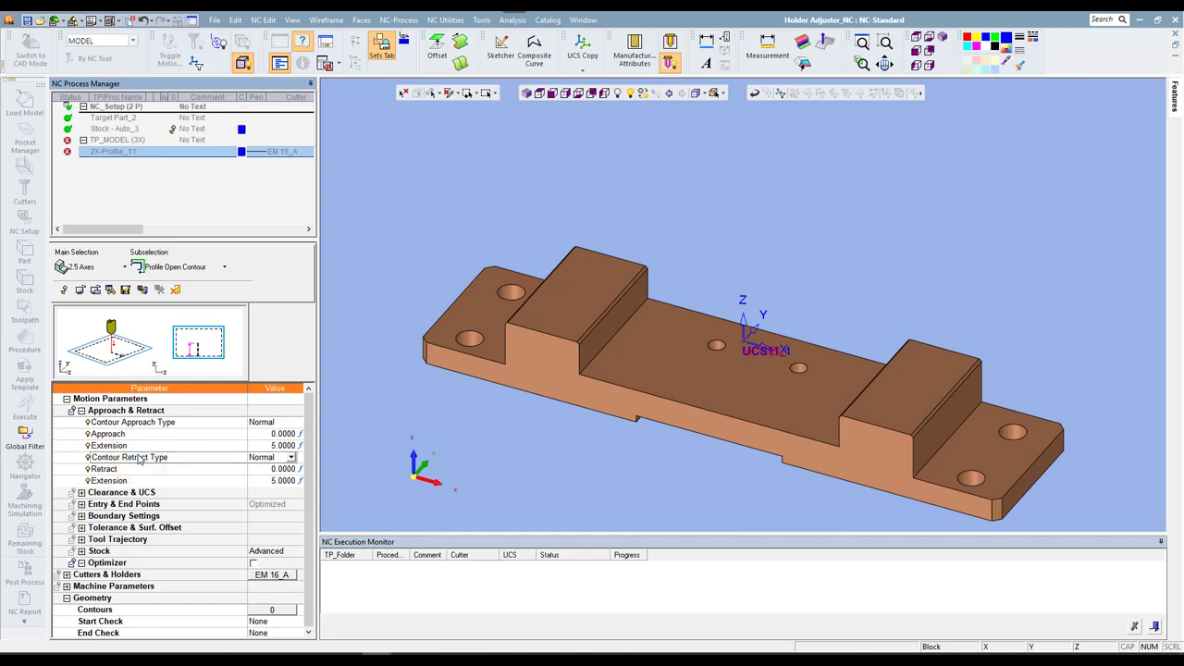
pyautogui.click(81, 411)
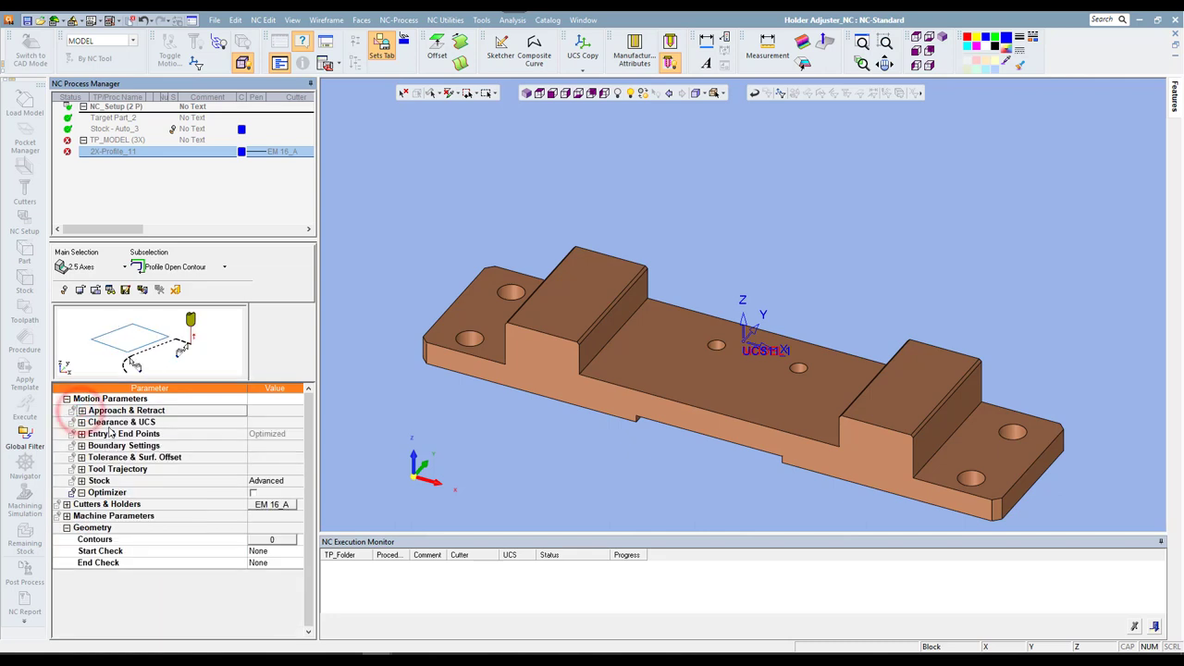
pyautogui.doubleClick(107, 422)
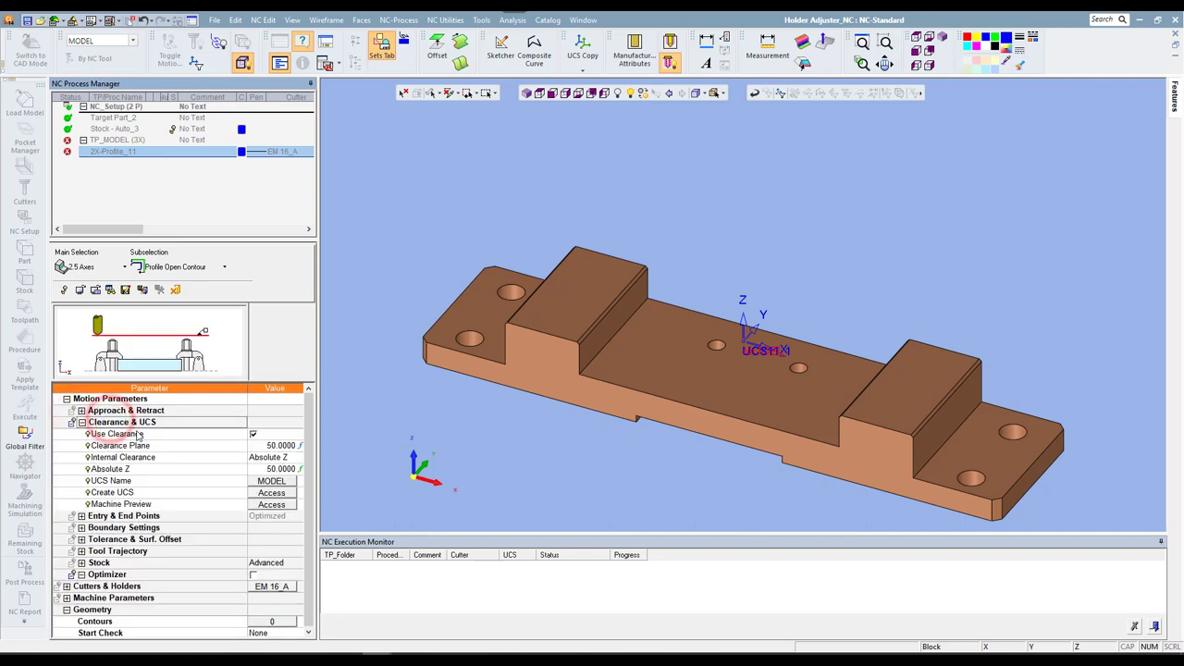
pyautogui.click(130, 433)
pyautogui.click(143, 445)
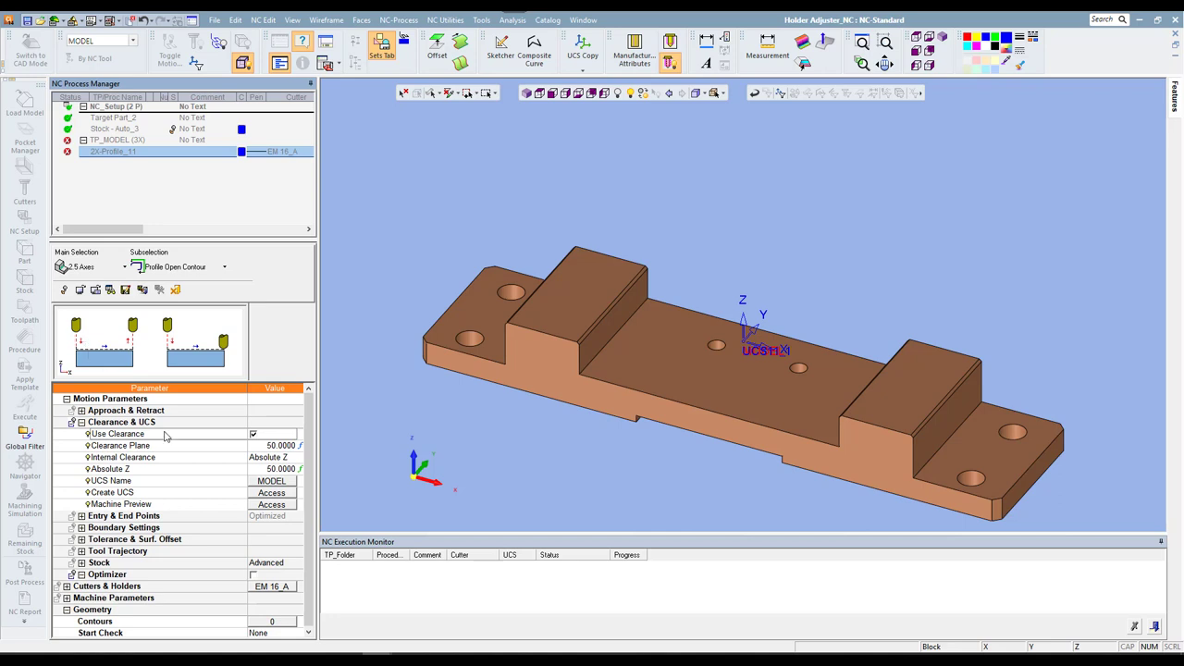
pyautogui.click(148, 456)
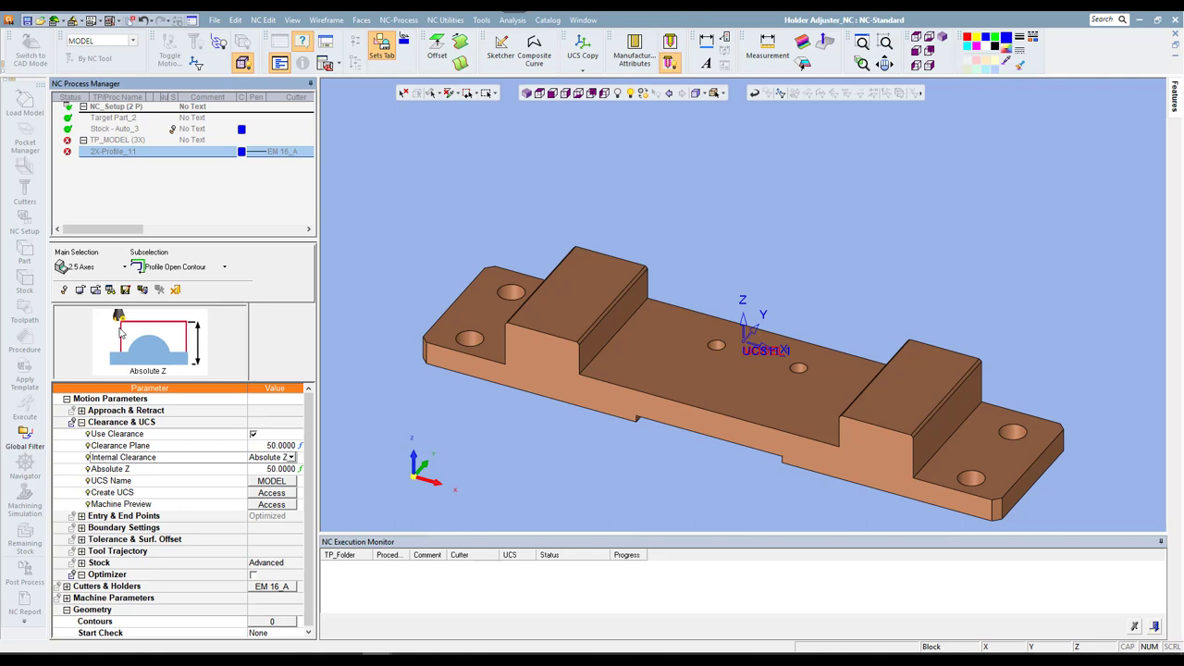
pyautogui.click(81, 422)
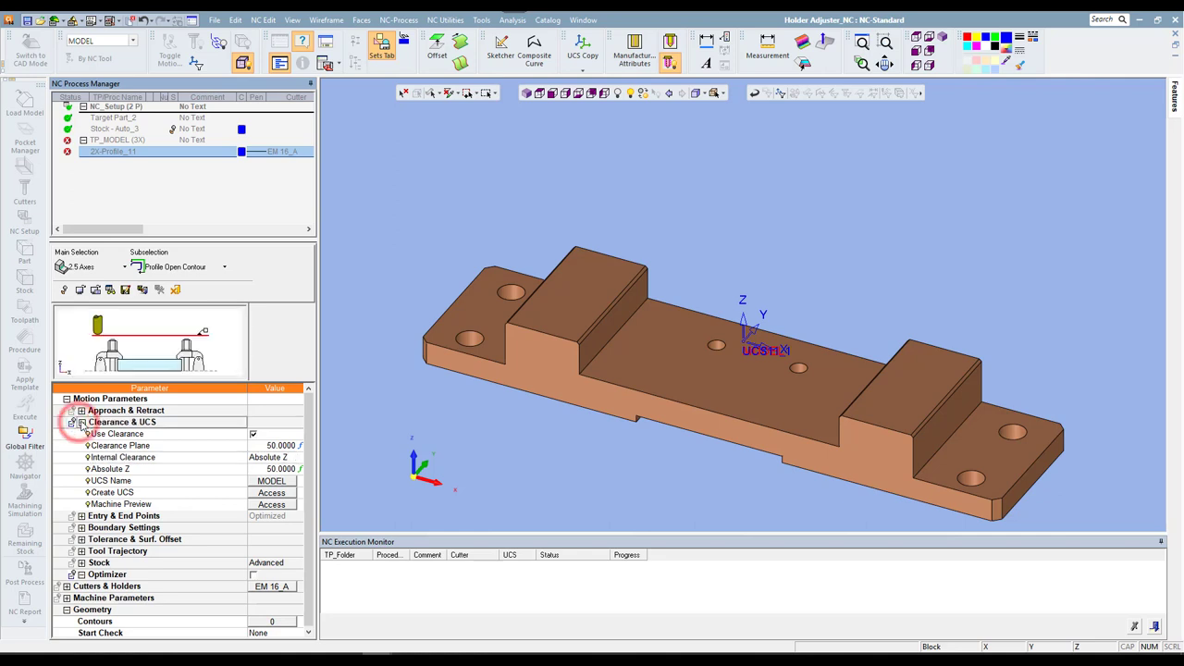
pyautogui.click(82, 422)
pyautogui.click(81, 433)
pyautogui.click(81, 434)
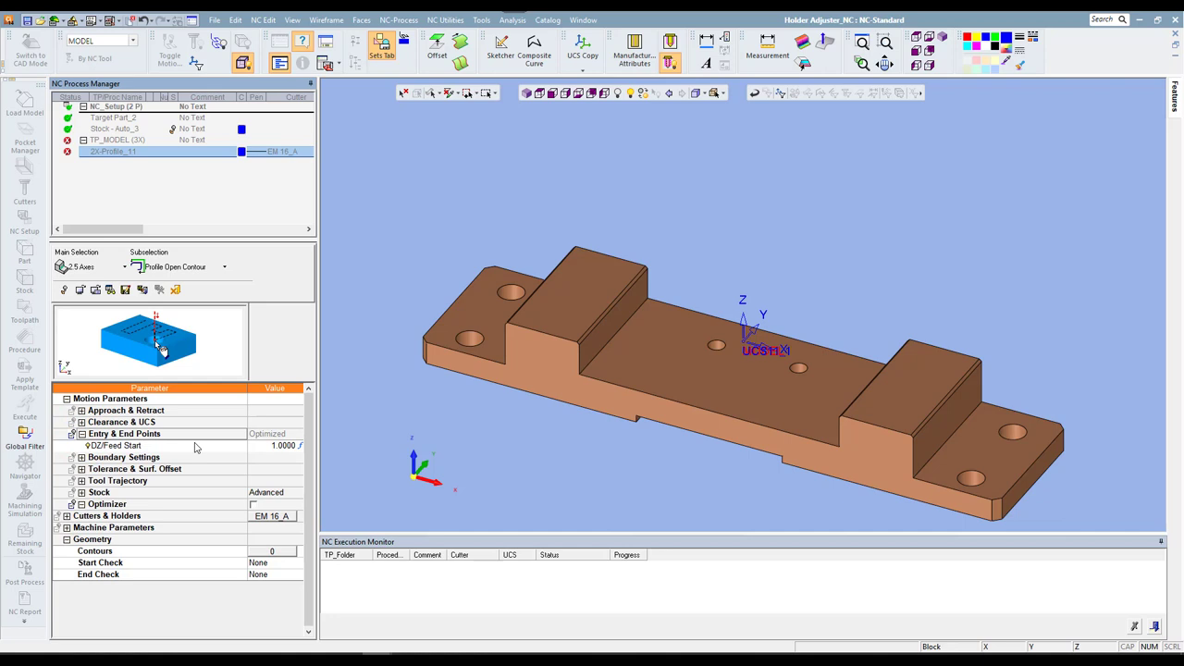
# Switch the procedure to Volume Milling Rough Spiral and check its ramp angle entry setting
pyautogui.click(123, 266)
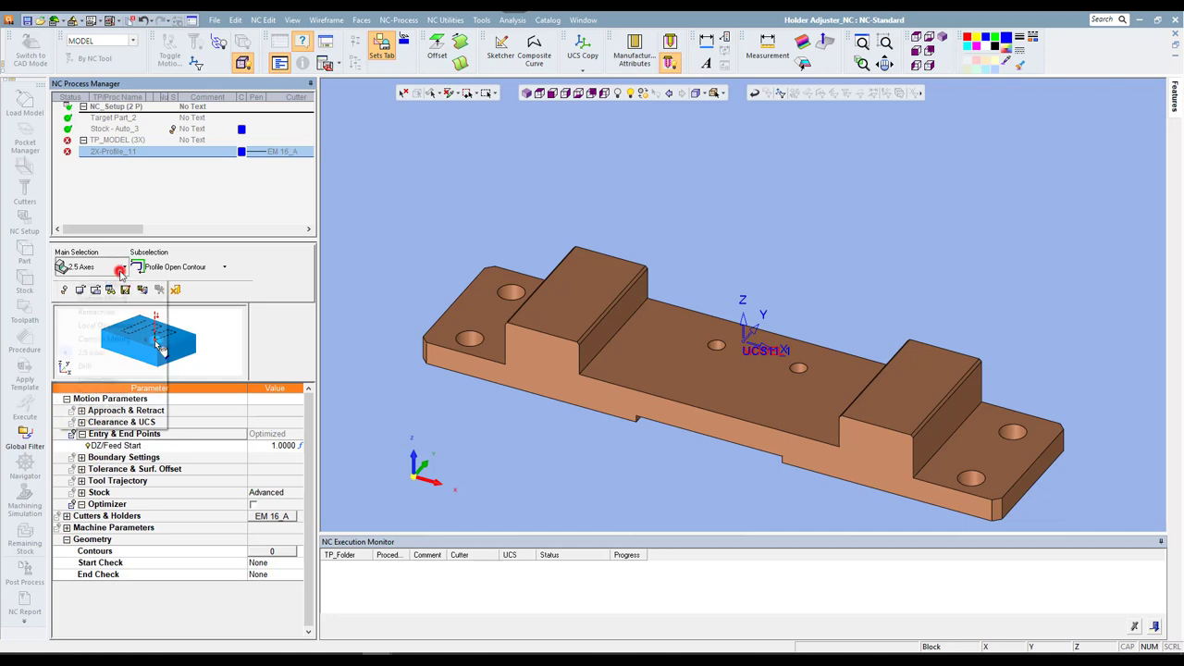
pyautogui.click(121, 286)
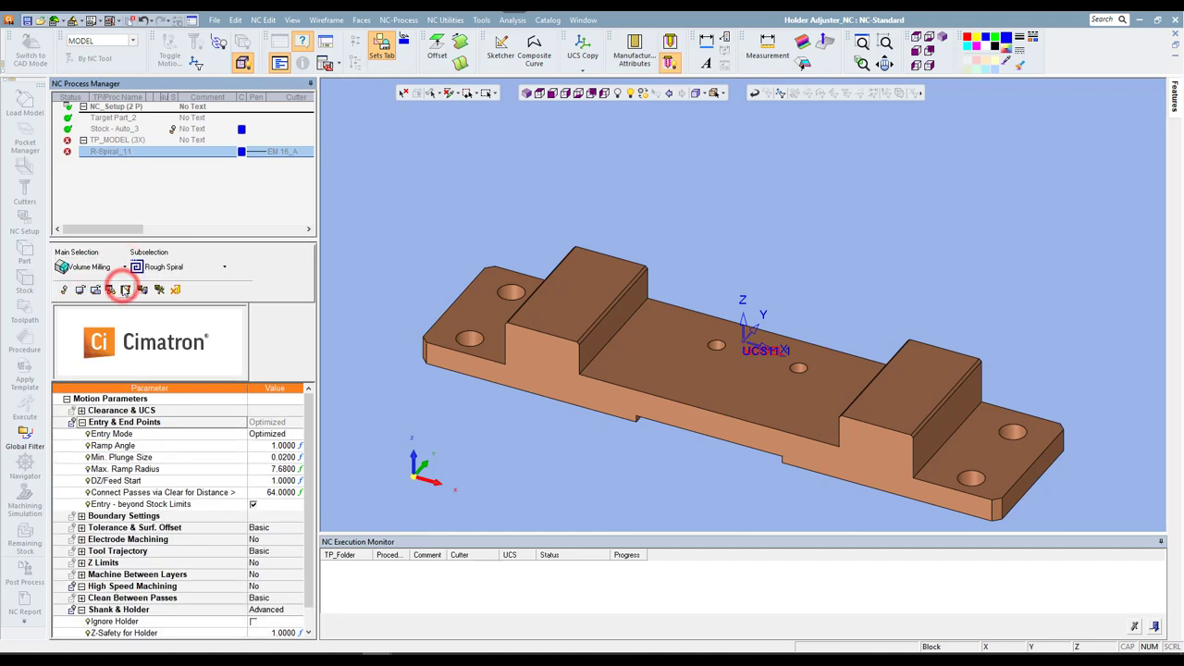
pyautogui.click(144, 445)
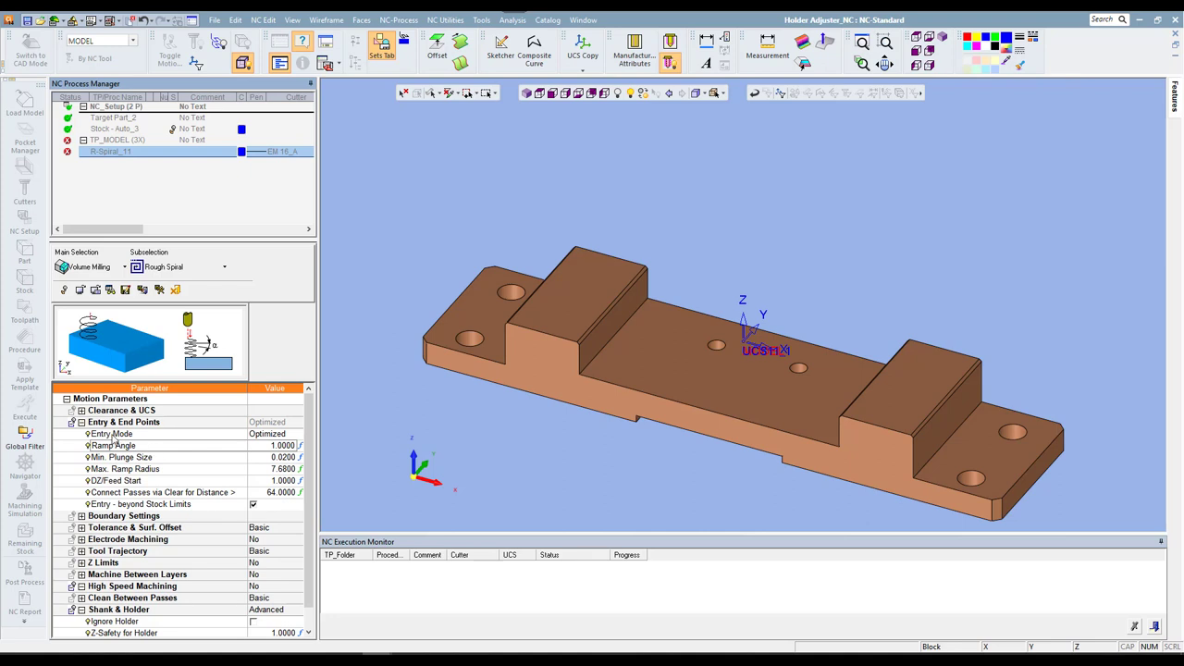
# Collapse Entry & End Points and review the cutter location under Boundary Settings
pyautogui.click(81, 422)
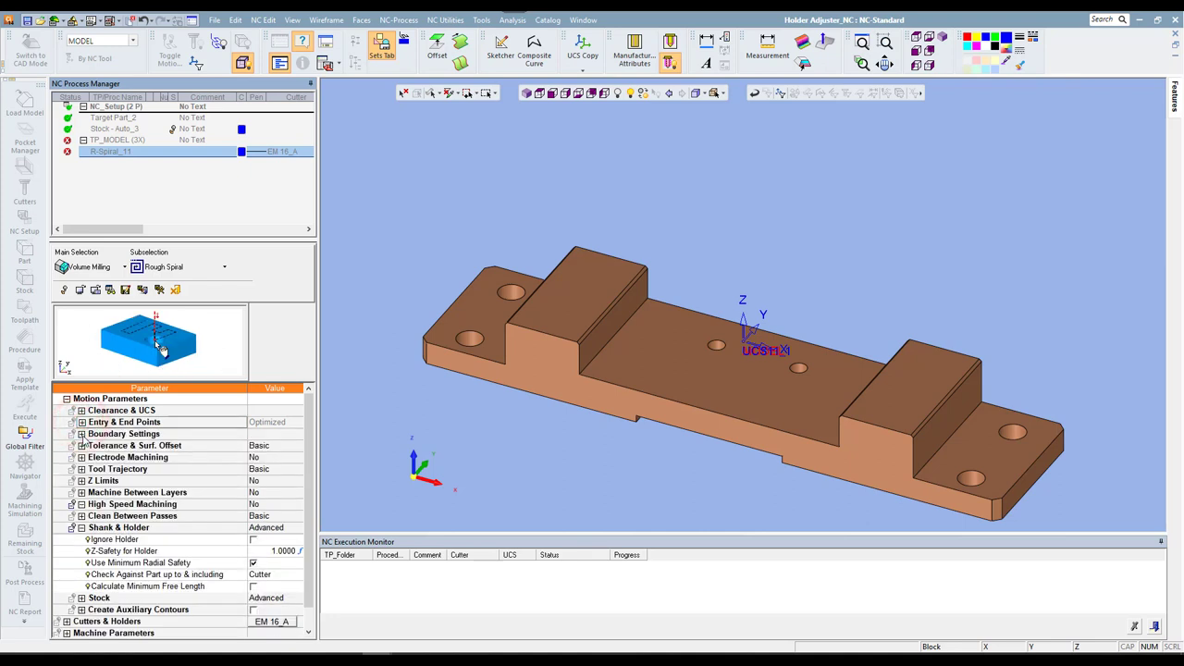
pyautogui.click(81, 433)
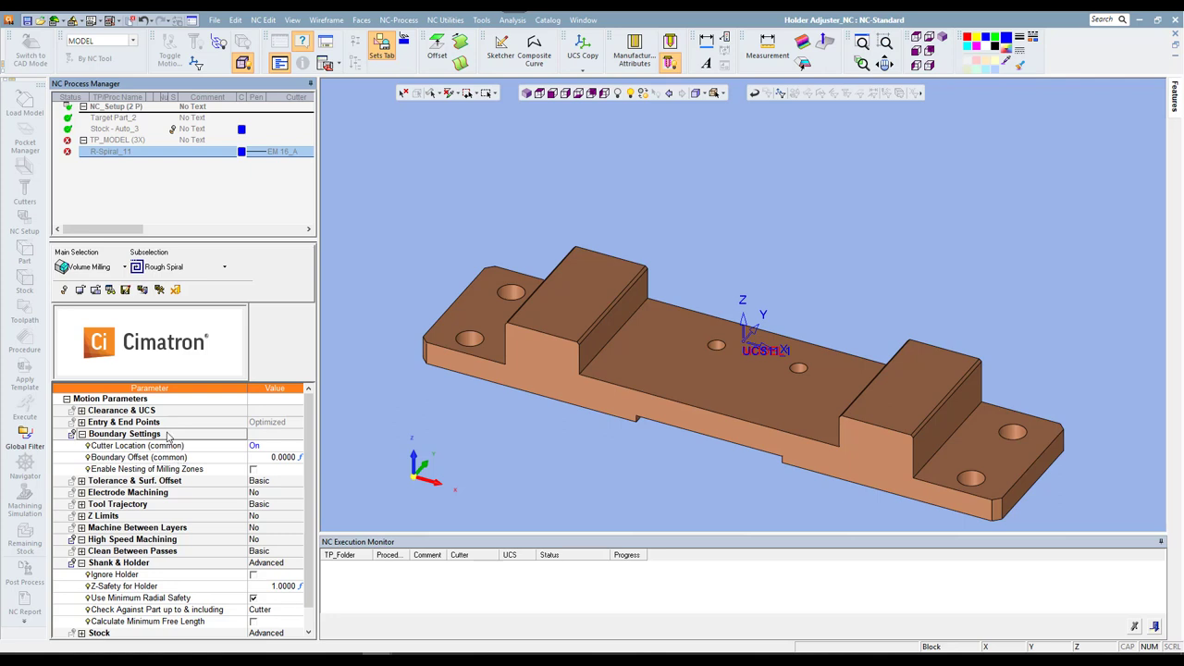
pyautogui.click(192, 446)
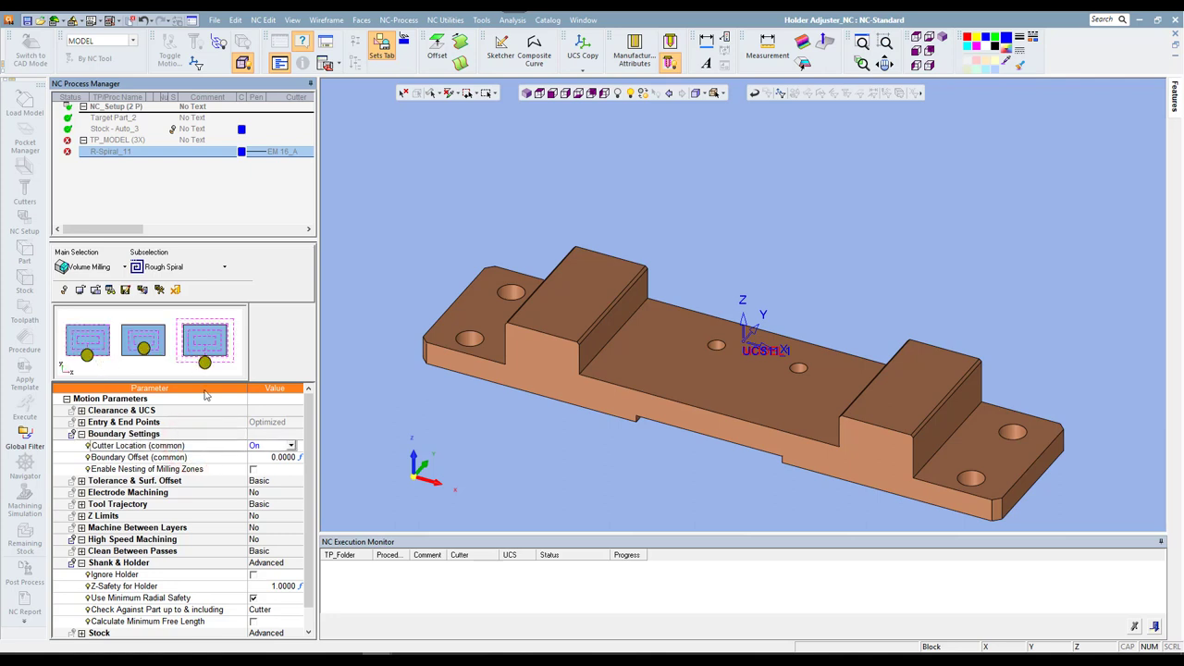
pyautogui.click(81, 434)
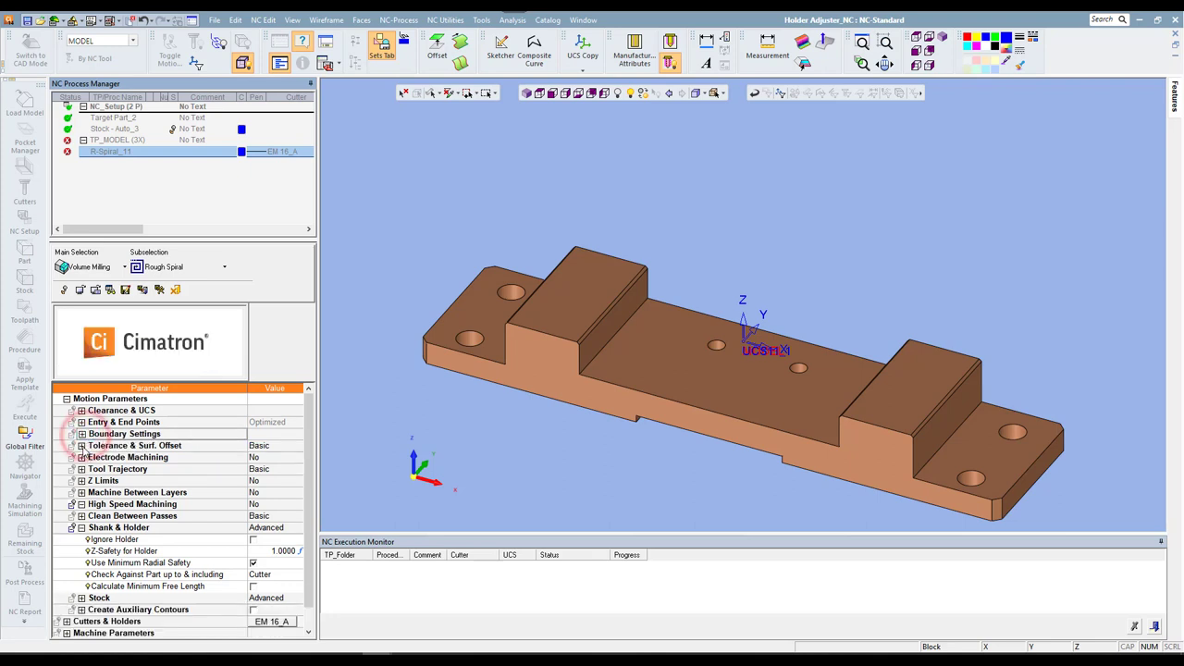
# Check the Part Surface Offset under Tolerance & Surf. Offset, then show Tool Trajectory
pyautogui.click(81, 445)
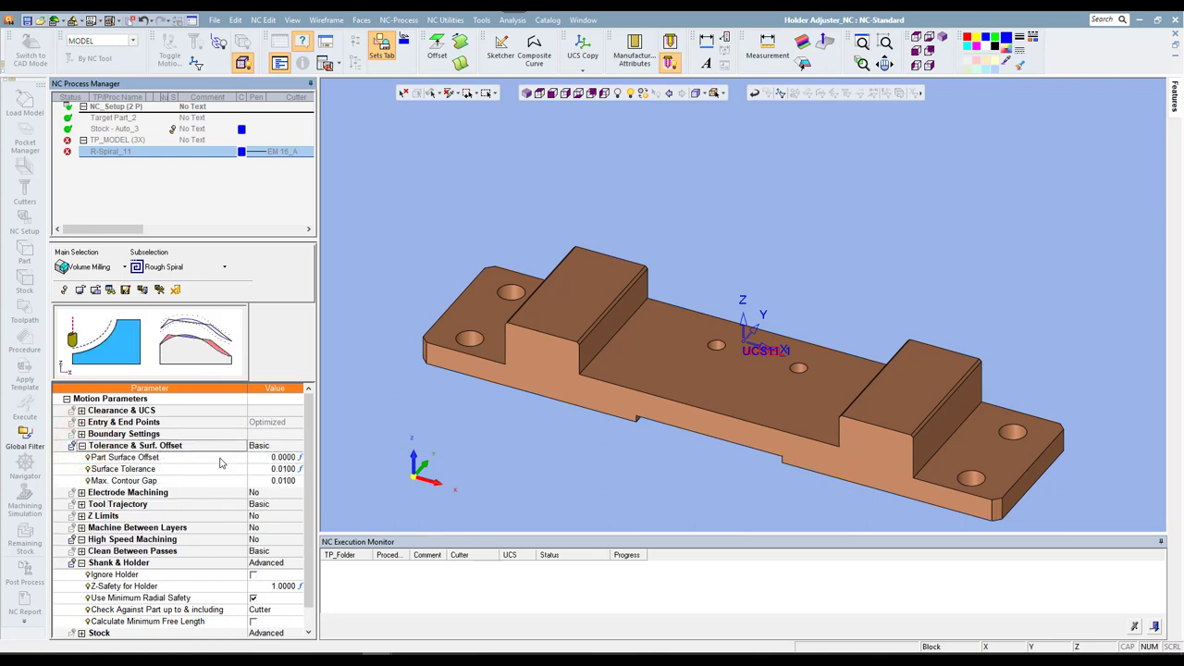
pyautogui.click(219, 458)
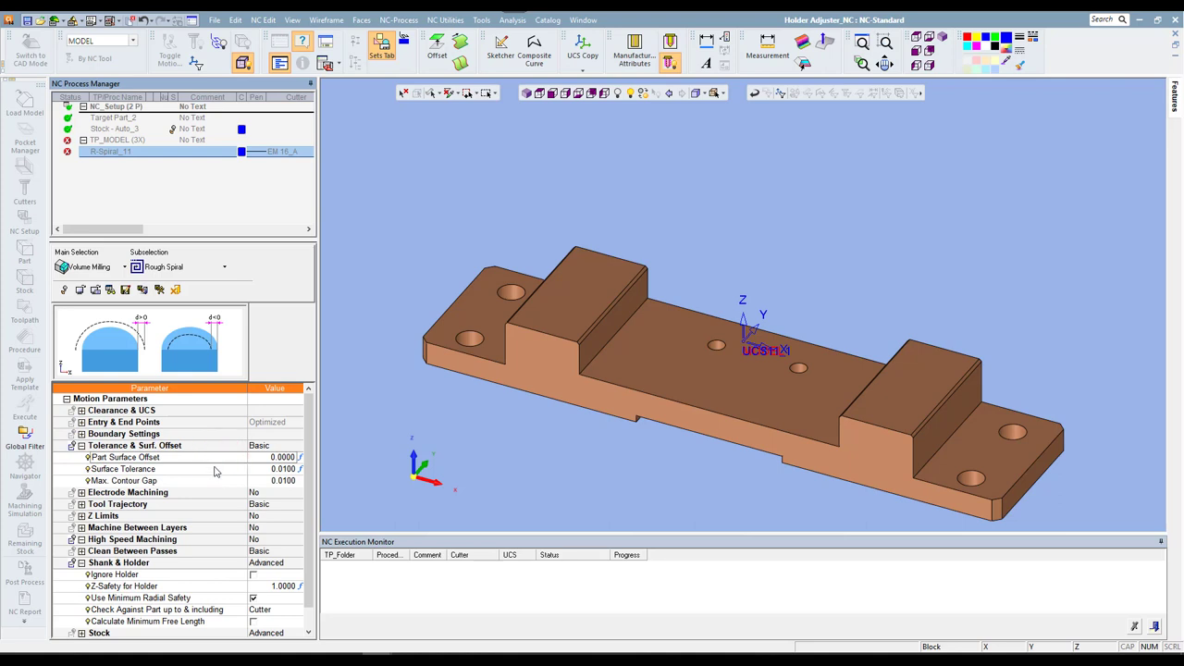
pyautogui.click(81, 445)
pyautogui.click(82, 469)
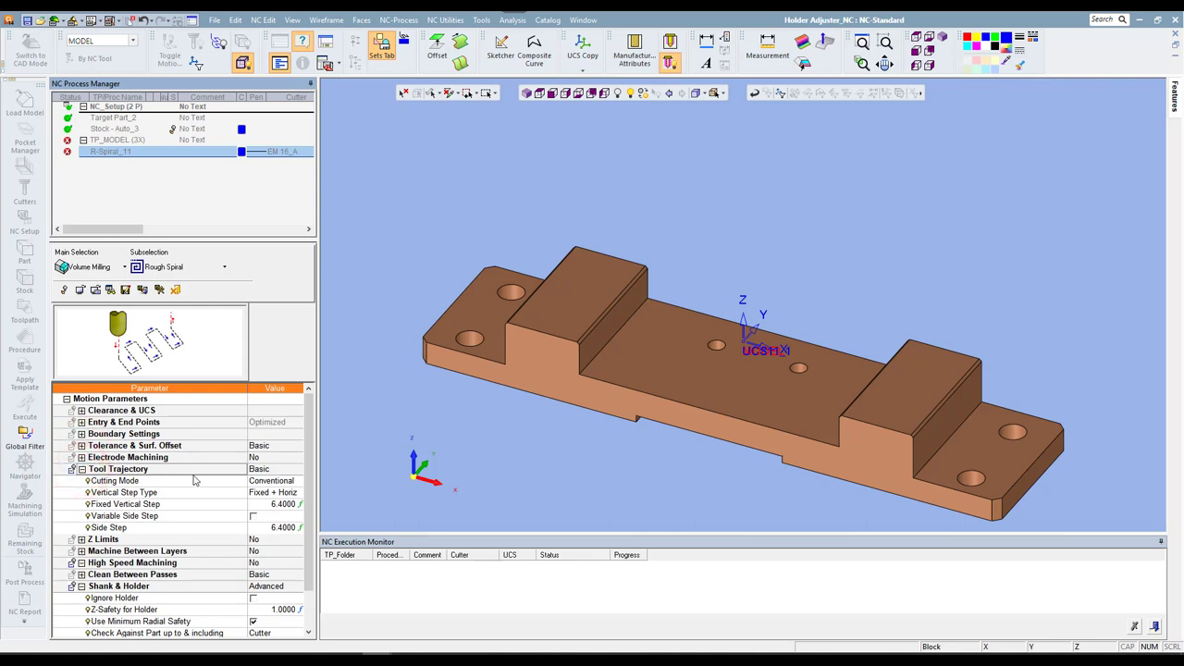
# Switch Tool Trajectory from Basic to Advanced and change Cutting Mode to Climb
pyautogui.click(263, 469)
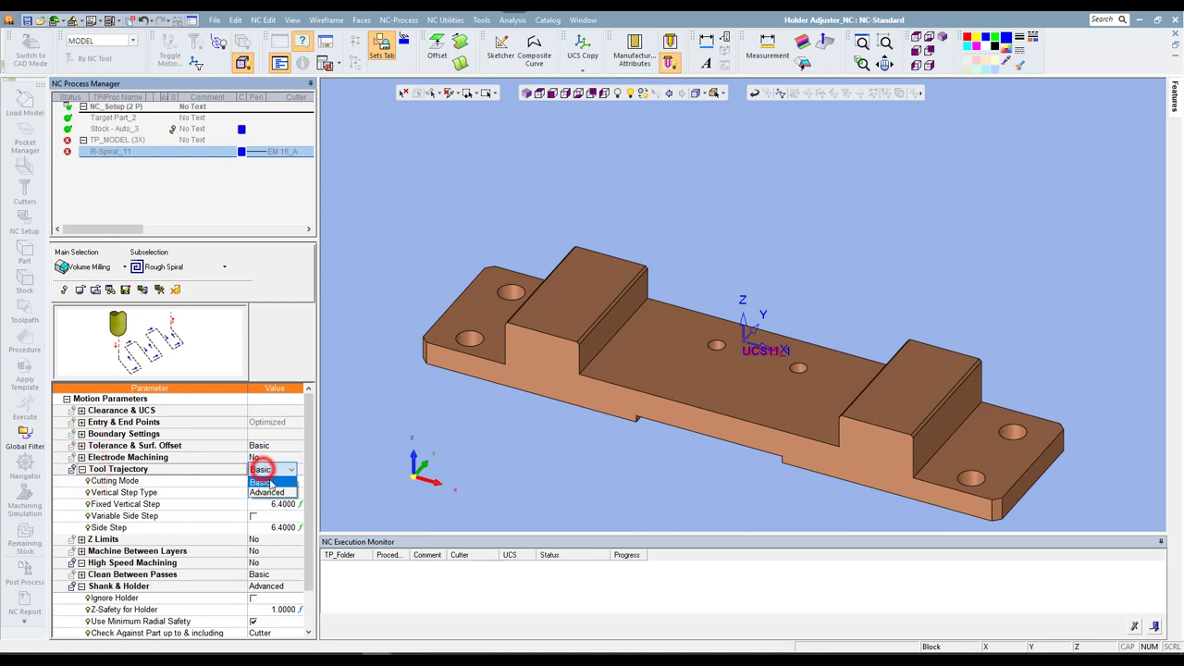
pyautogui.click(269, 482)
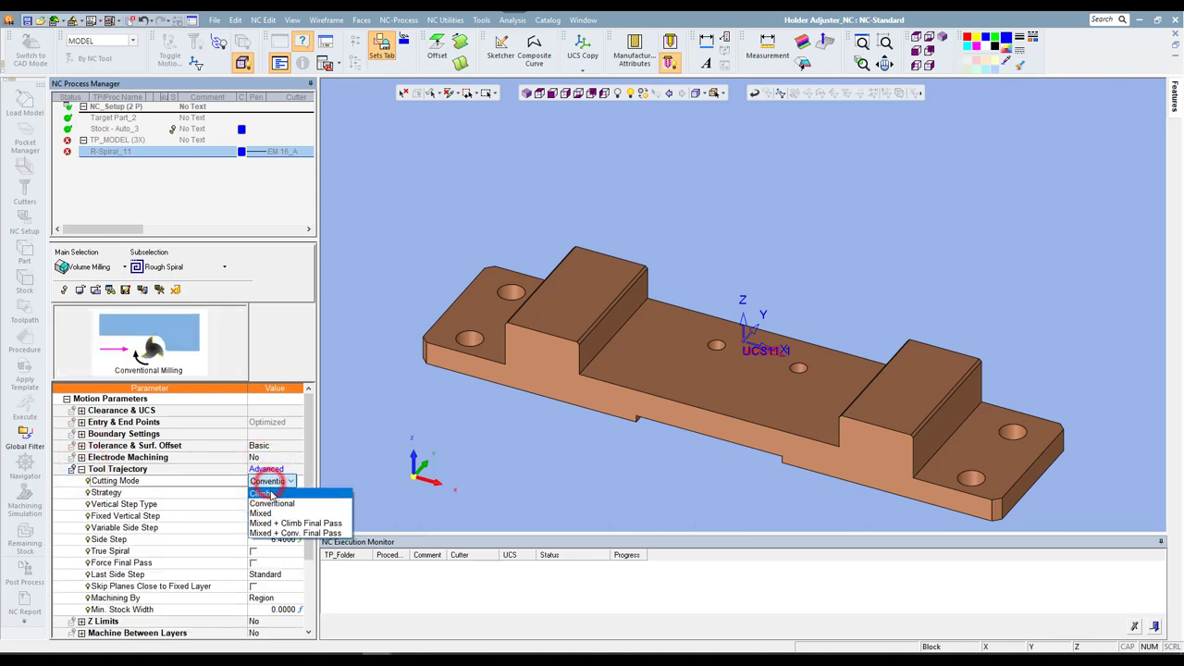
pyautogui.click(264, 497)
pyautogui.moveTo(308, 465); pyautogui.dragTo(308, 479)
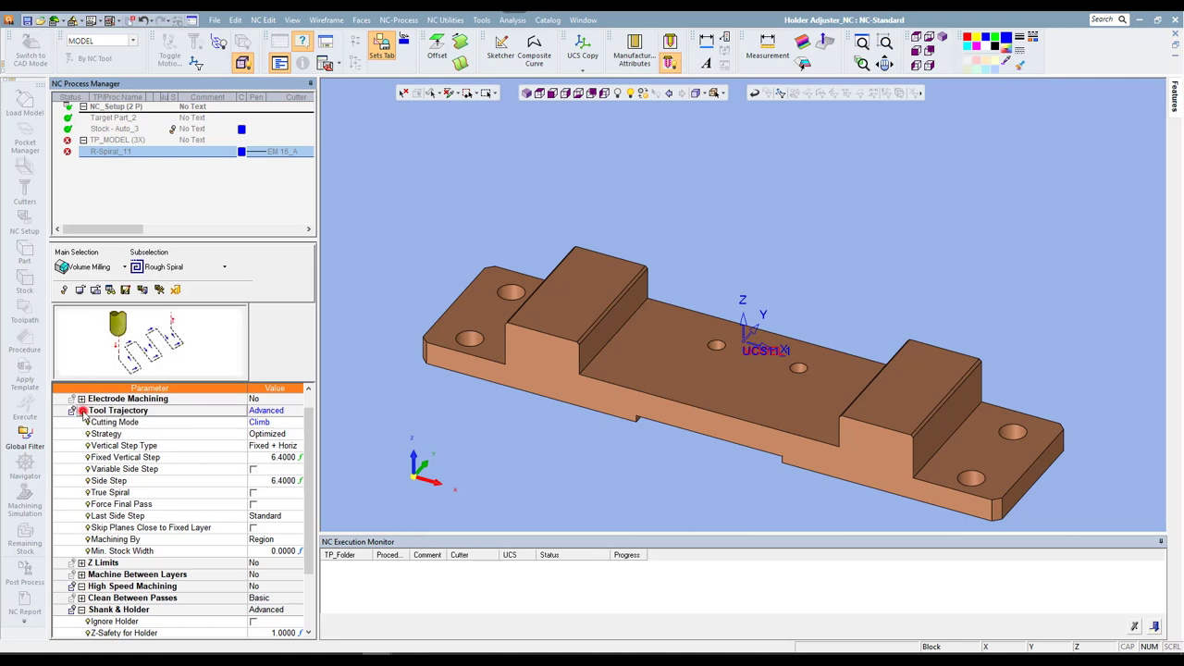
pyautogui.click(82, 410)
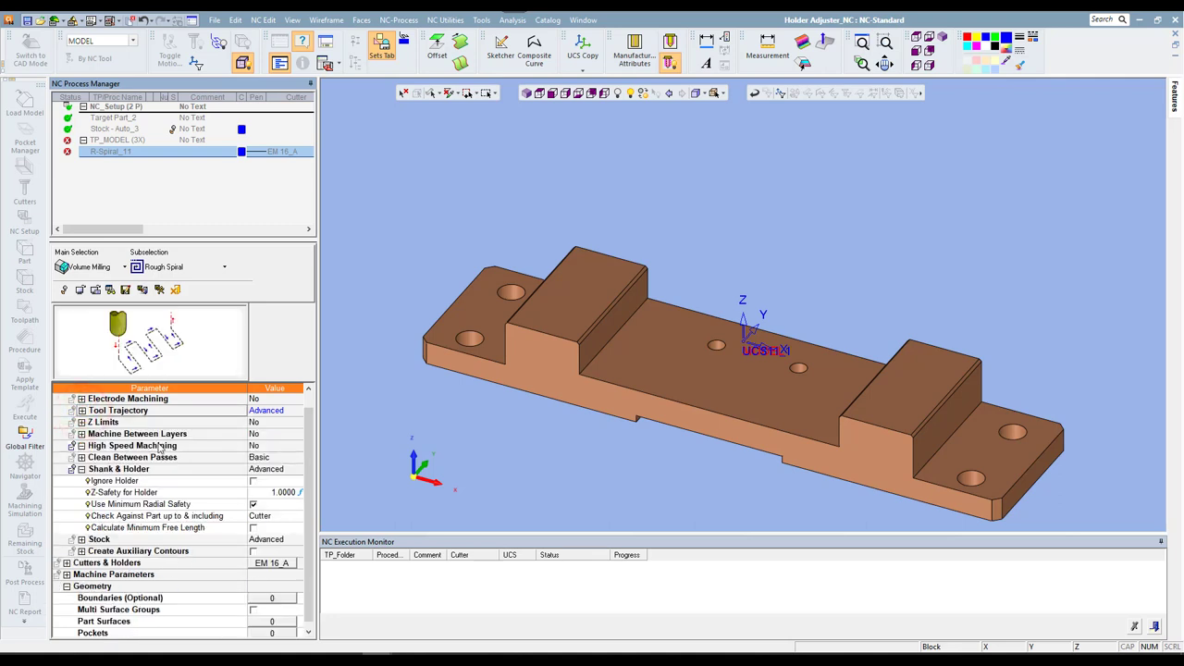
# Save and calculate R-Spiral_11, then bring up its procedure actions in the process list
pyautogui.rightClick(490, 237)
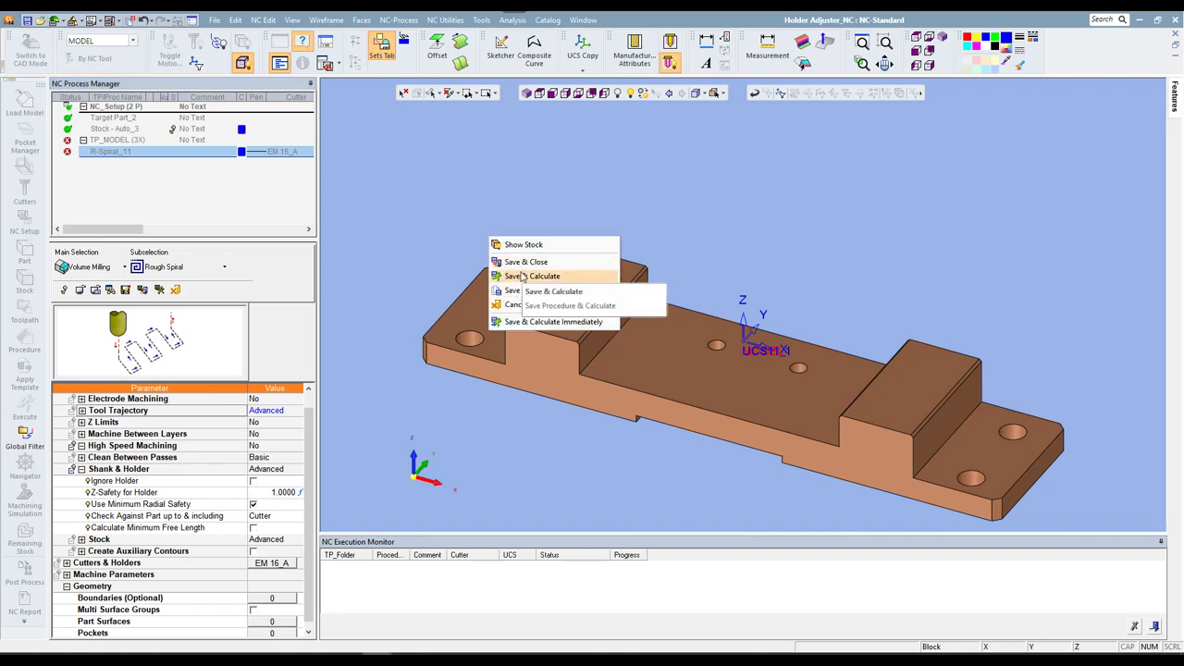
pyautogui.click(524, 276)
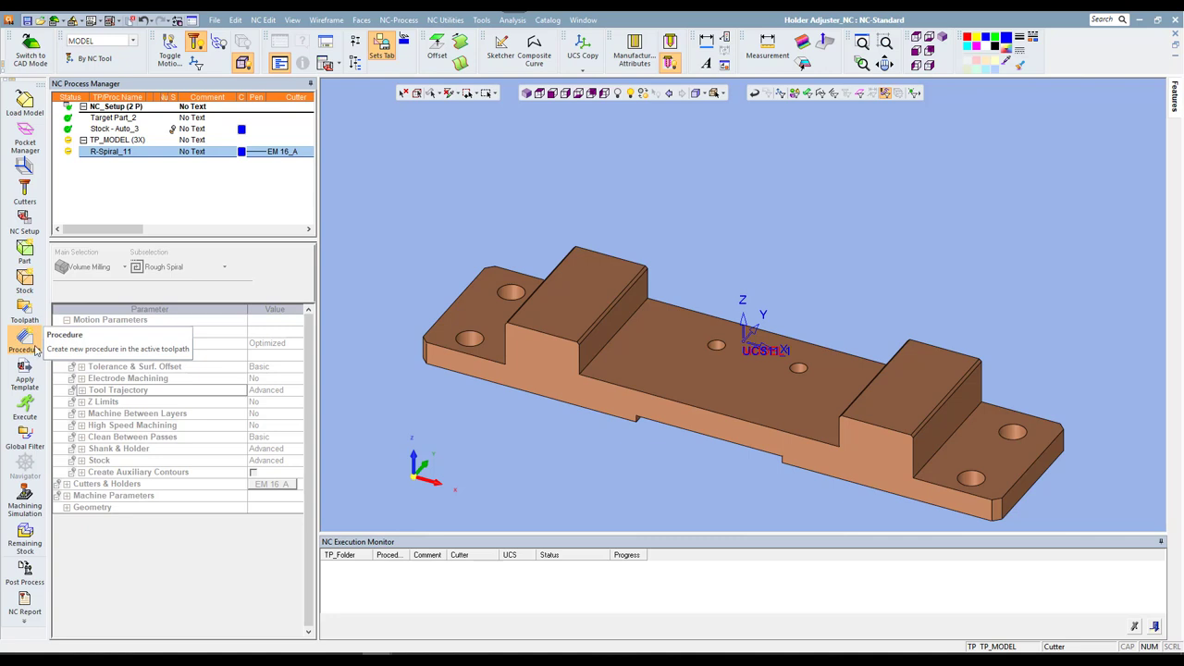
pyautogui.rightClick(181, 197)
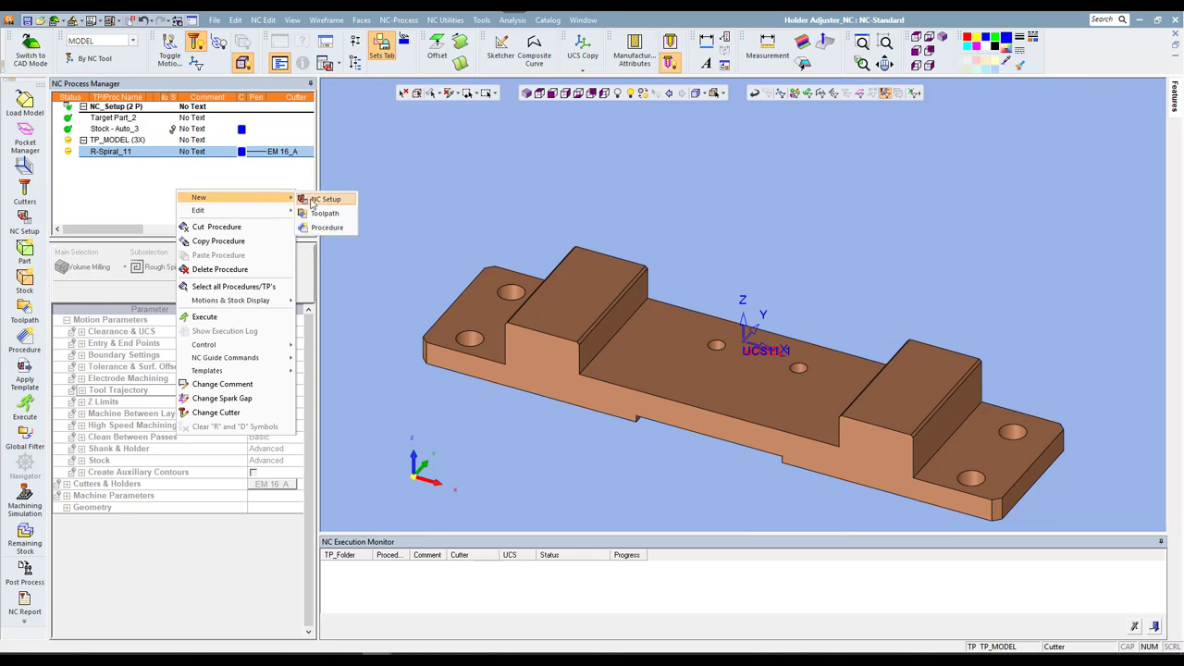
pyautogui.moveTo(235, 197)
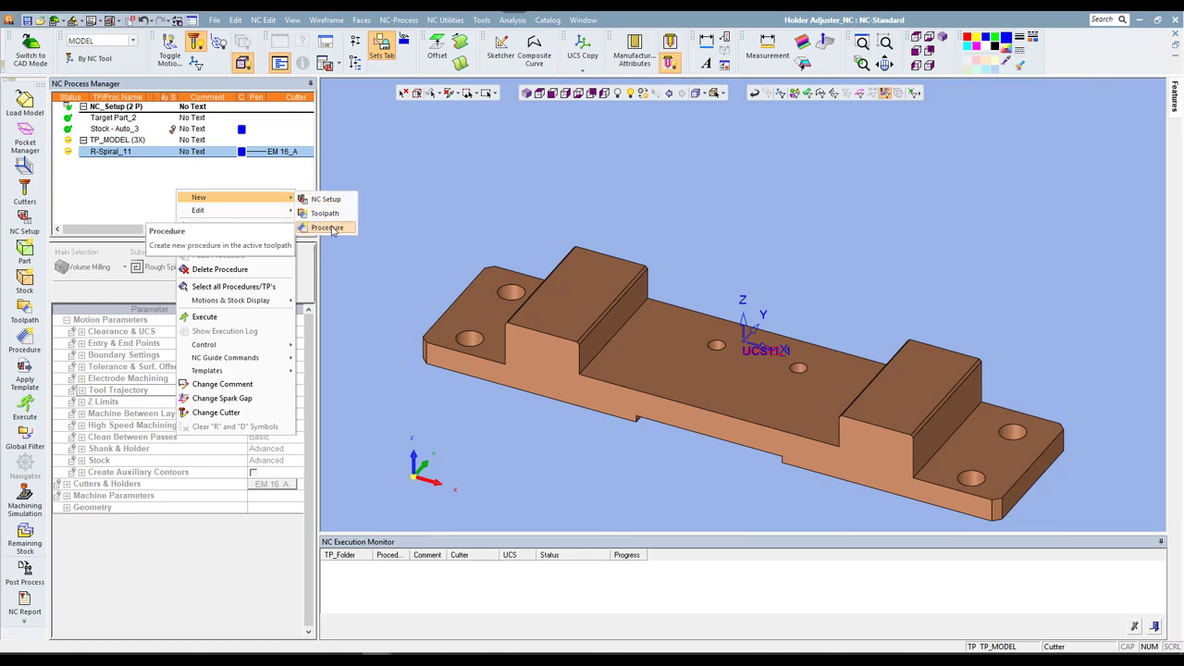
pyautogui.click(429, 175)
pyautogui.click(376, 22)
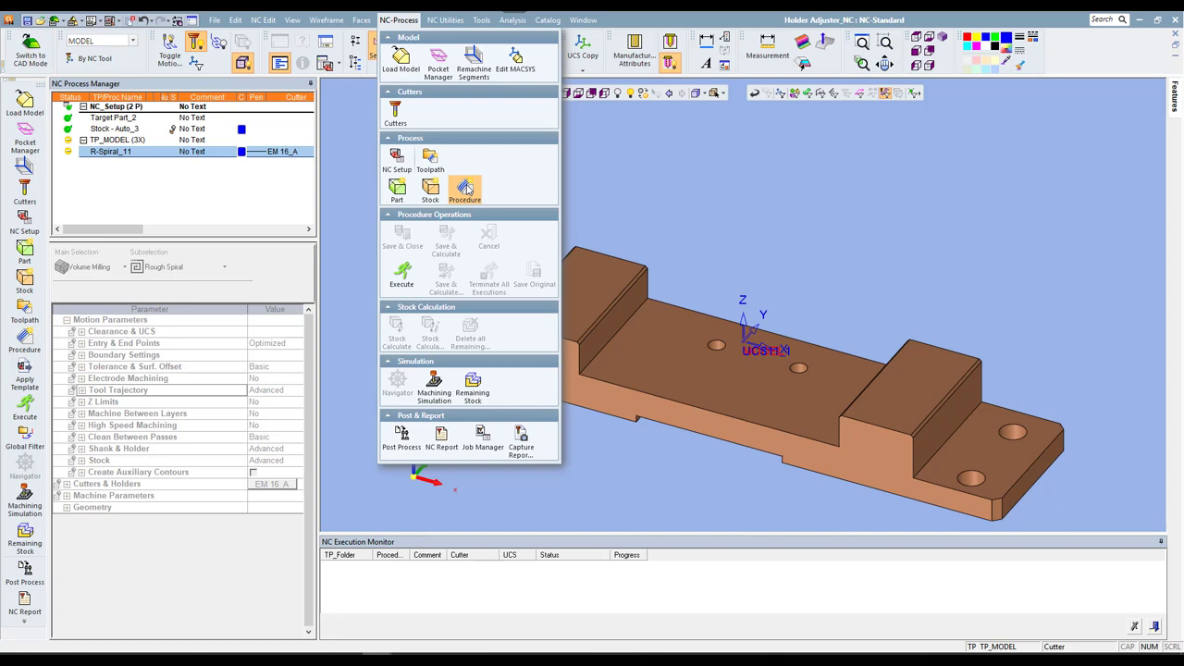
pyautogui.rightClick(172, 182)
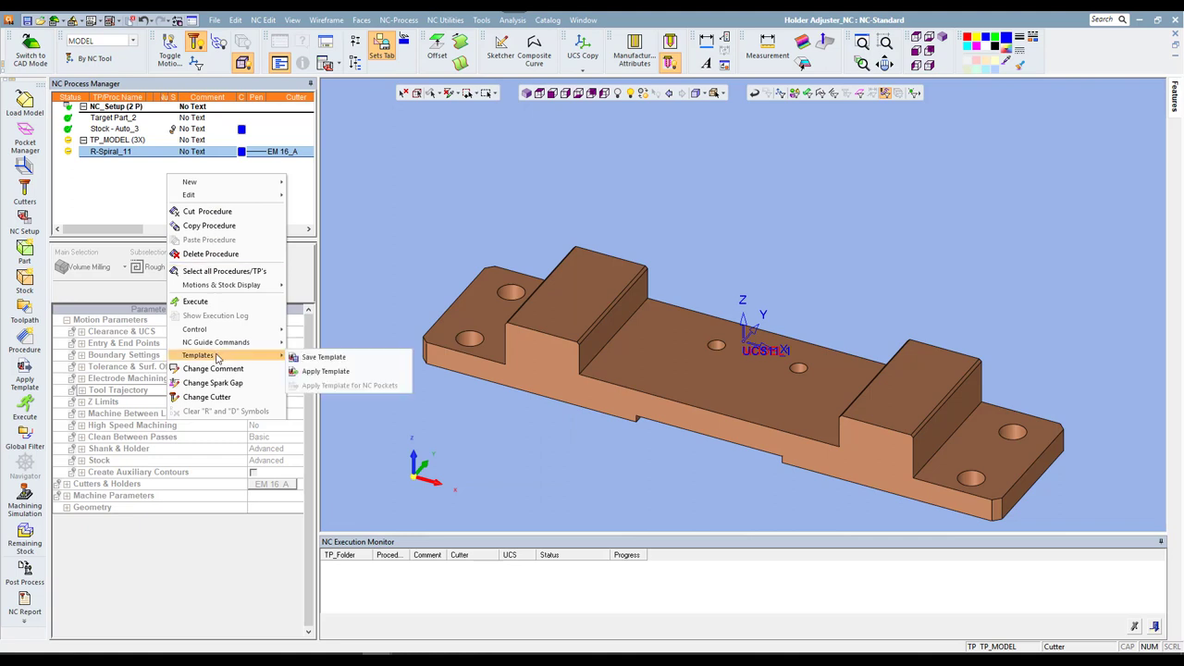
pyautogui.moveTo(198, 355)
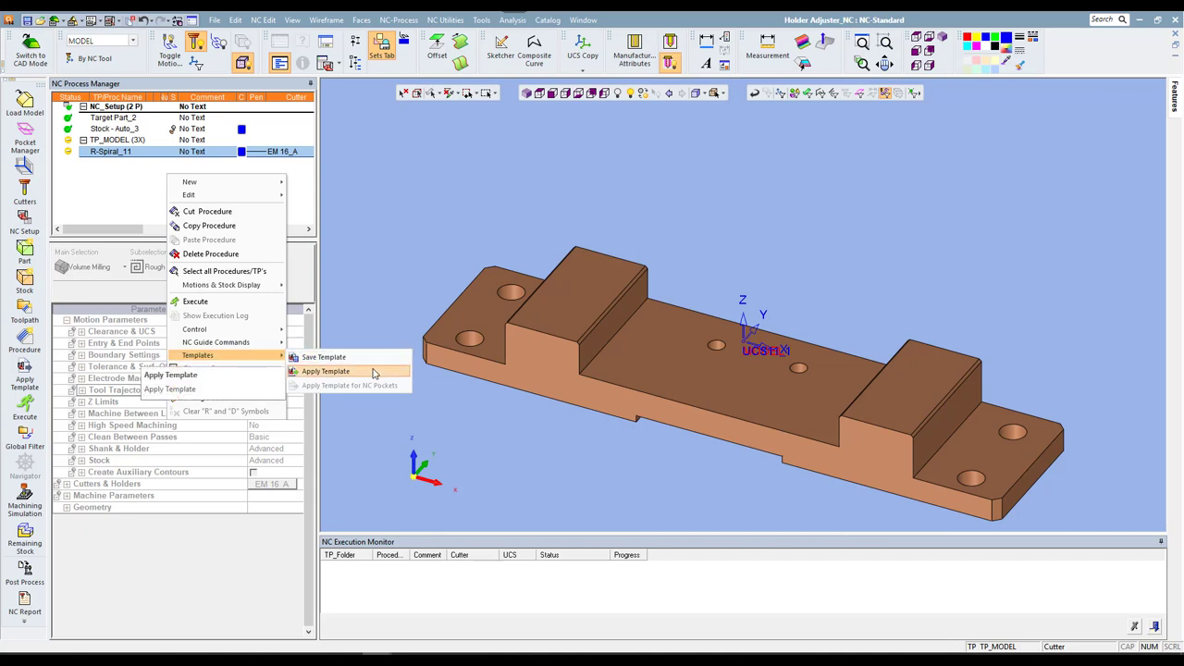
# Apply the Volume Mill EM10R1.pct template to create R-Spiral_12 with cutter E10_R1
pyautogui.click(374, 372)
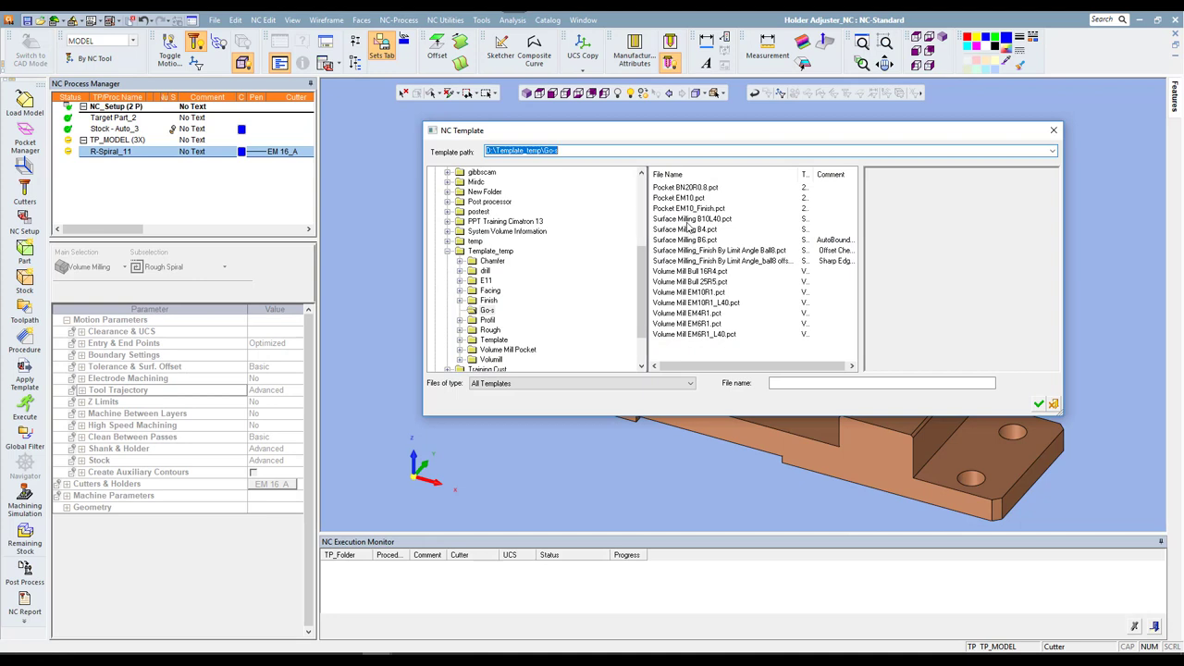
pyautogui.click(687, 197)
pyautogui.click(691, 218)
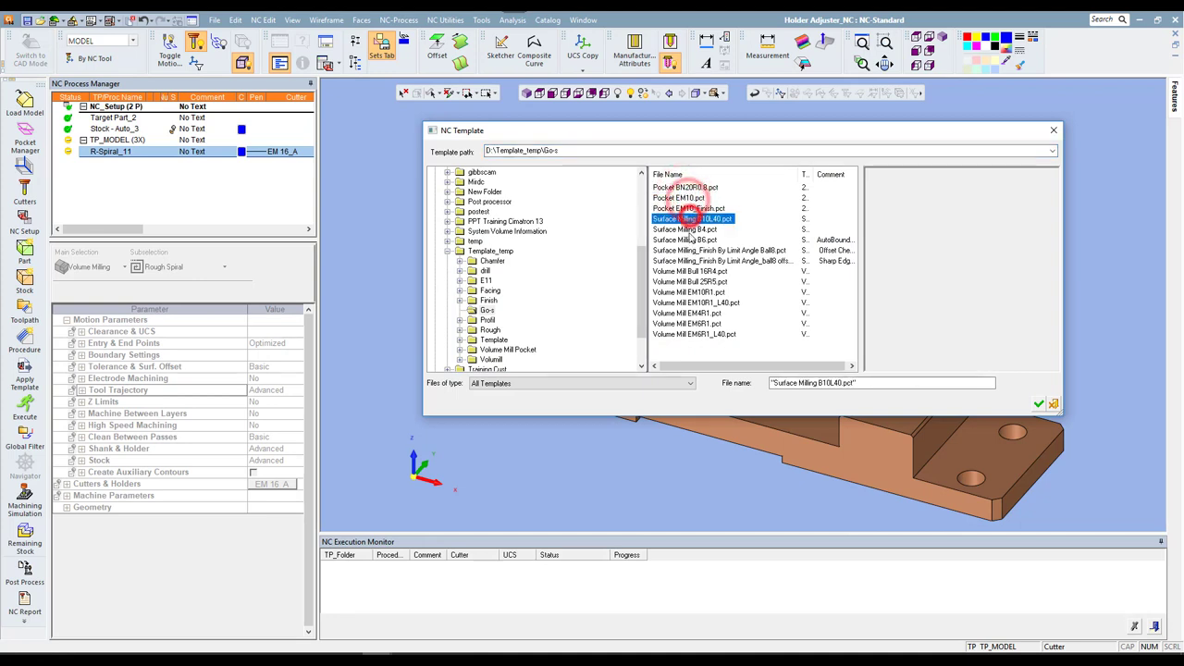
pyautogui.click(685, 186)
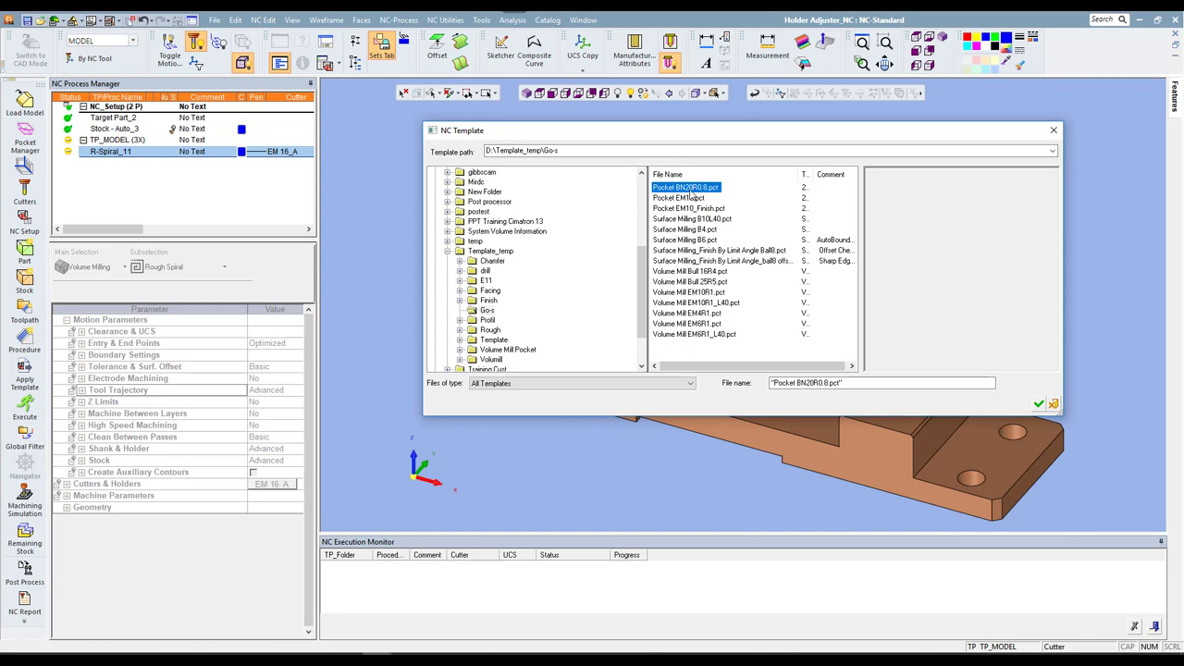
pyautogui.click(694, 293)
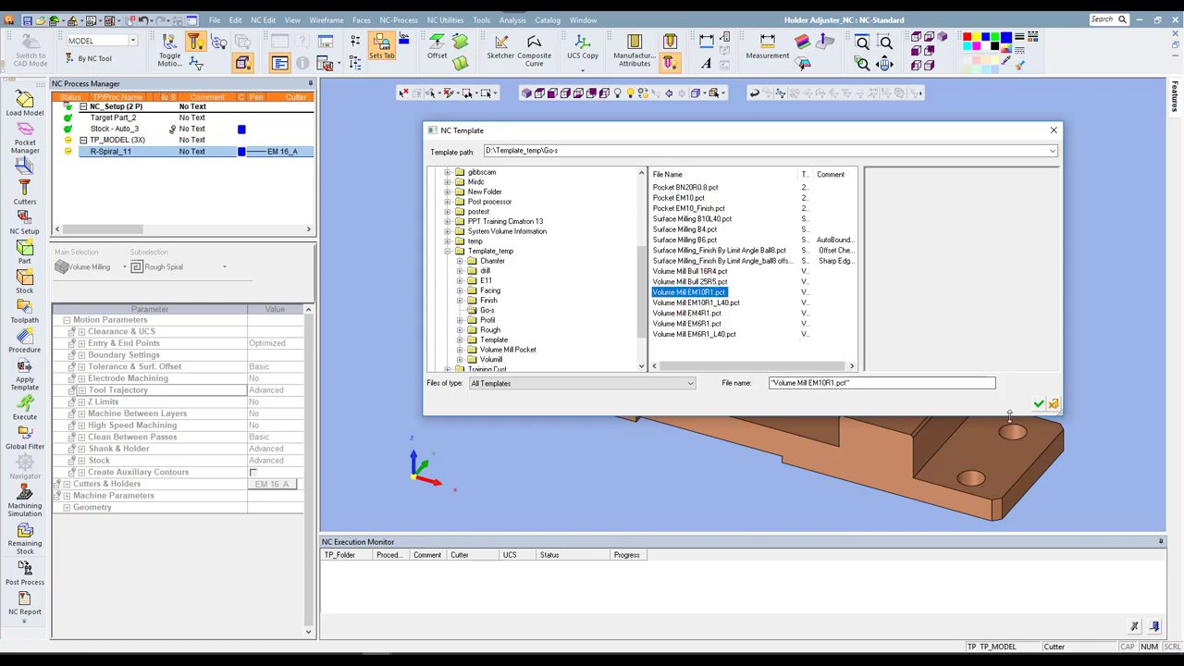
pyautogui.click(1040, 408)
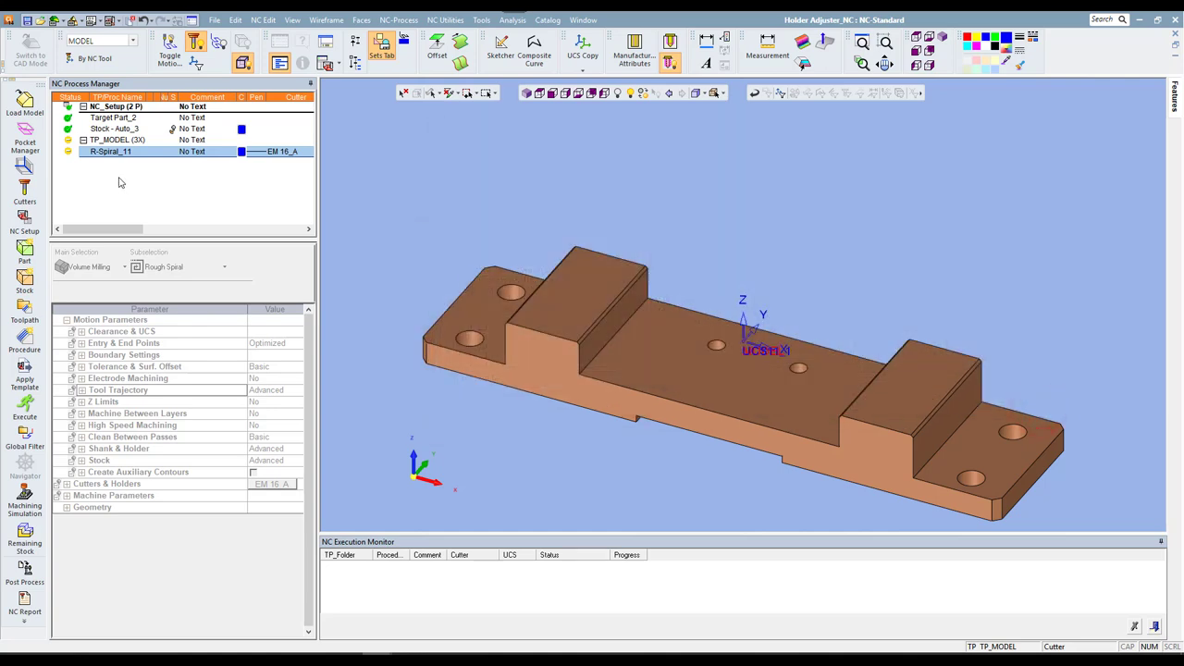
pyautogui.click(482, 269)
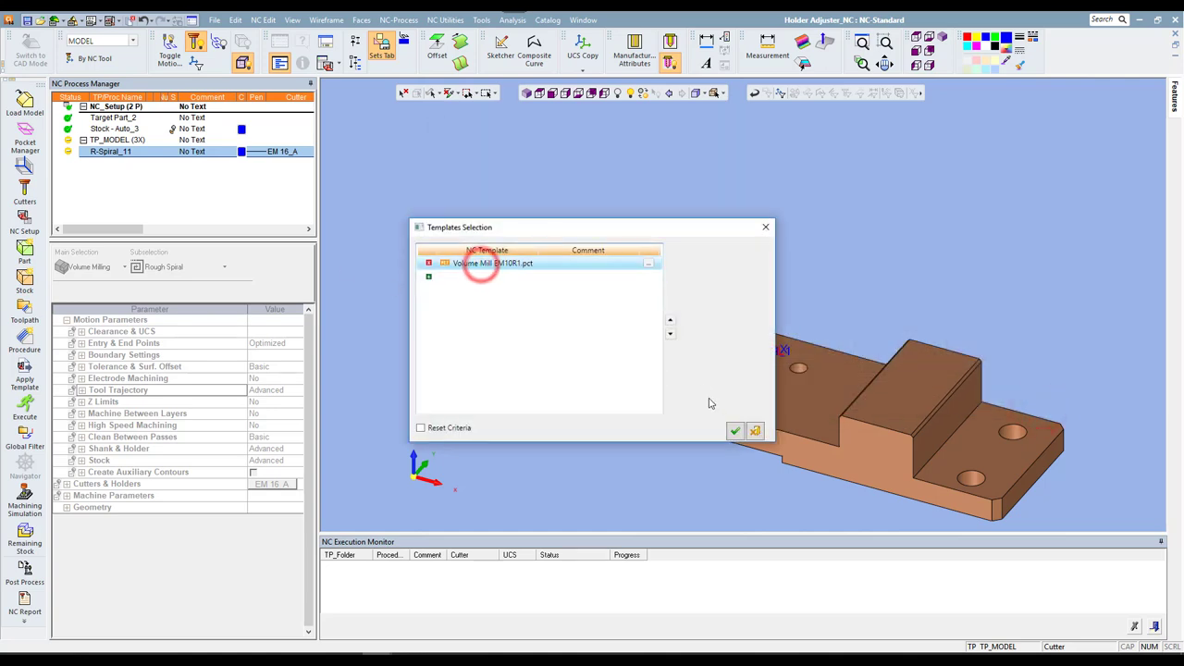
pyautogui.click(734, 431)
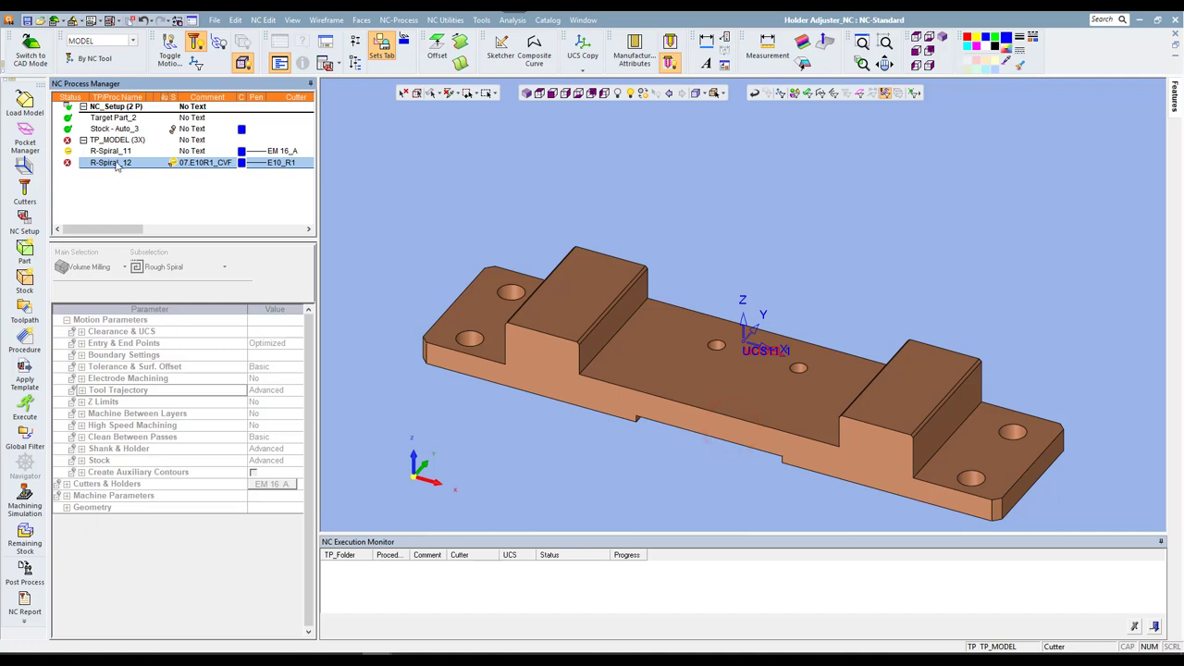
pyautogui.click(114, 162)
# Open R-Spiral_12 for editing, review its Rough Spiral parameters and collapse Motion Parameters
pyautogui.doubleClick(115, 162)
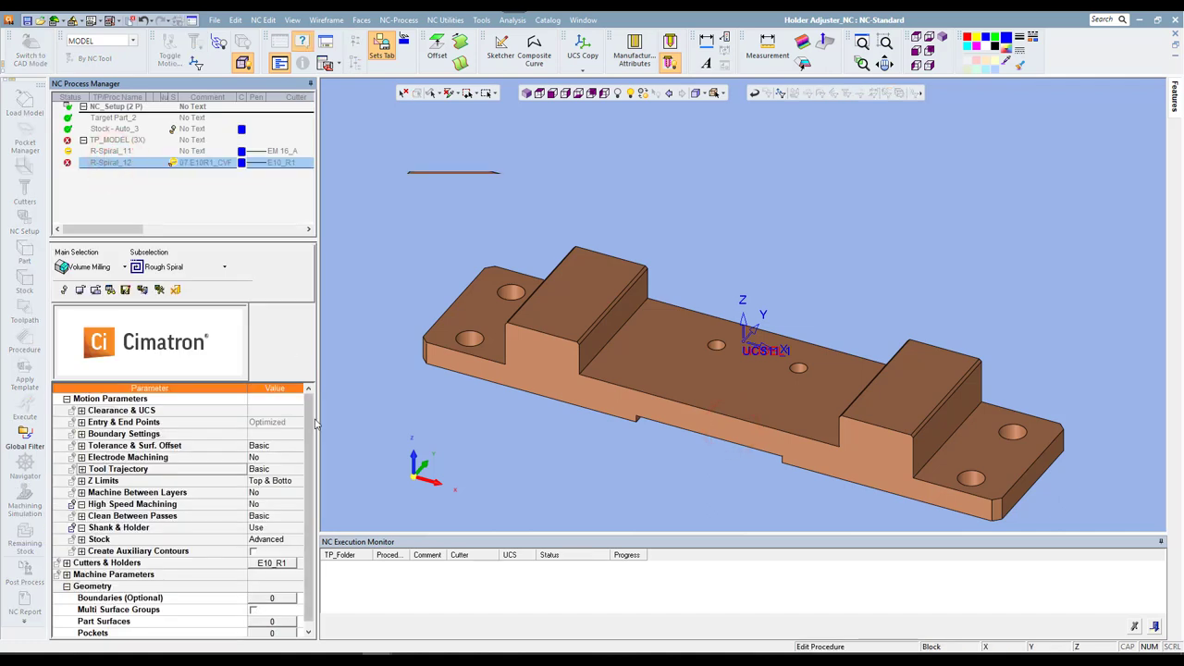
pyautogui.moveTo(310, 422); pyautogui.dragTo(312, 472)
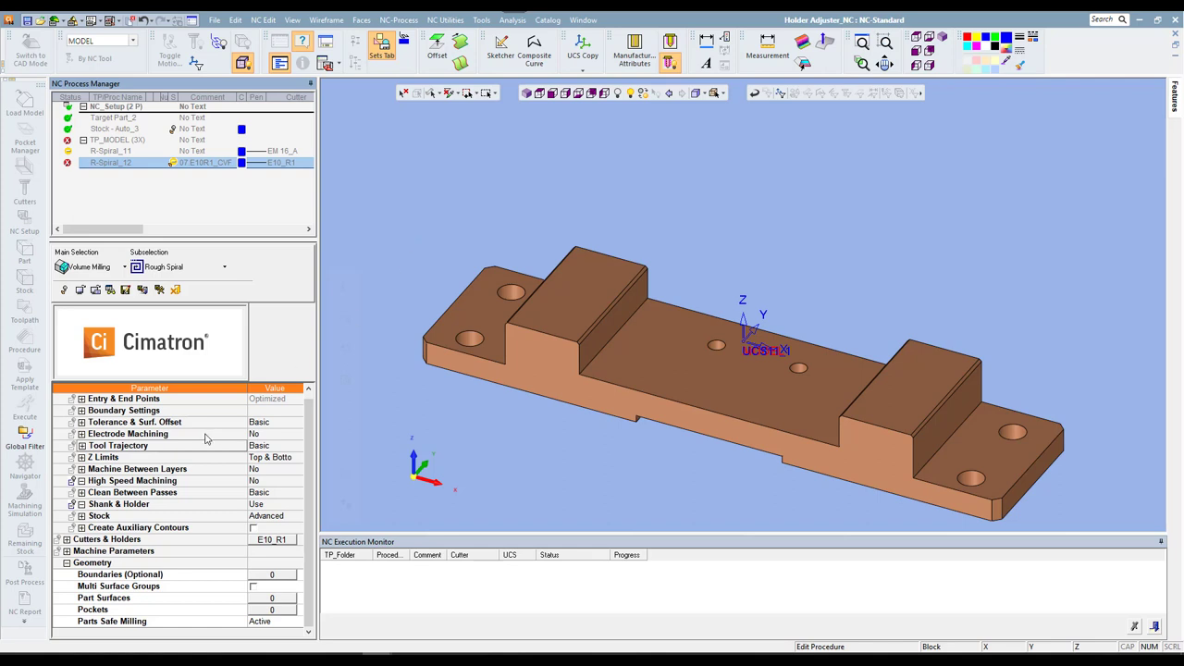
pyautogui.click(307, 482)
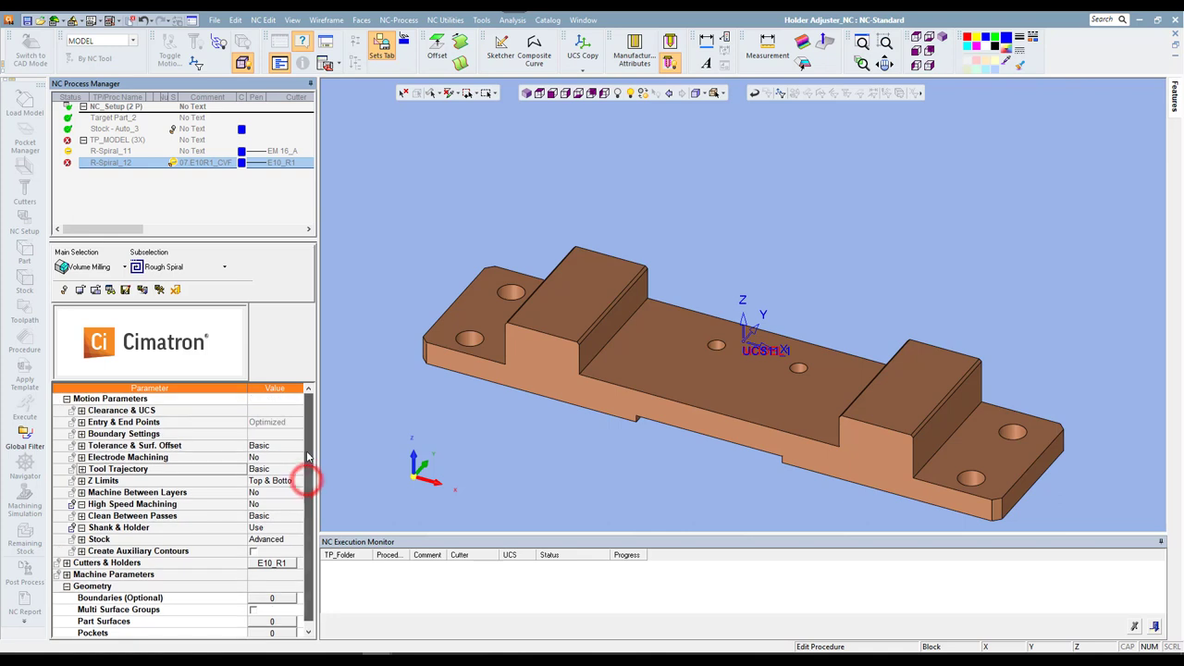
pyautogui.click(68, 400)
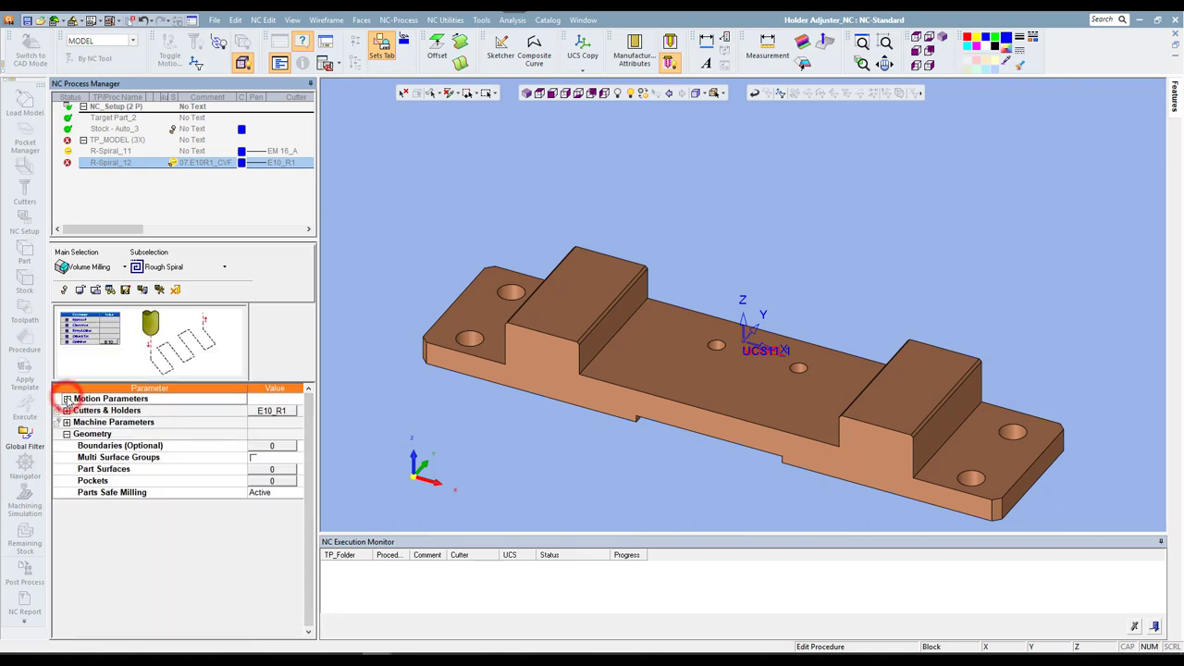
pyautogui.click(120, 268)
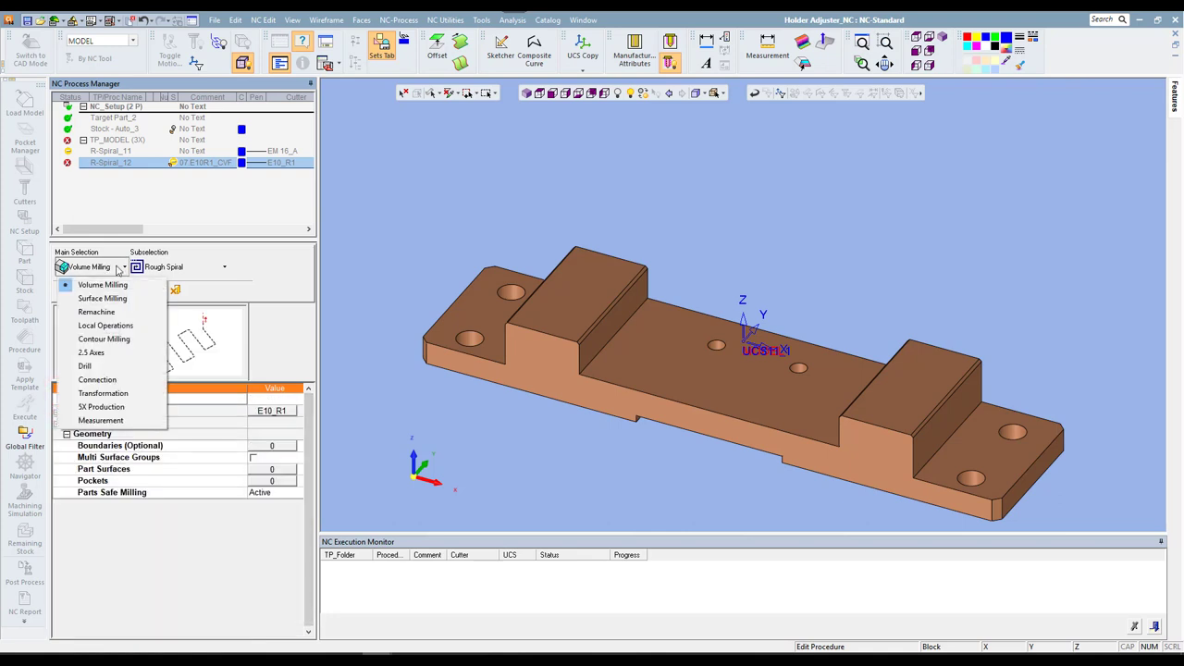